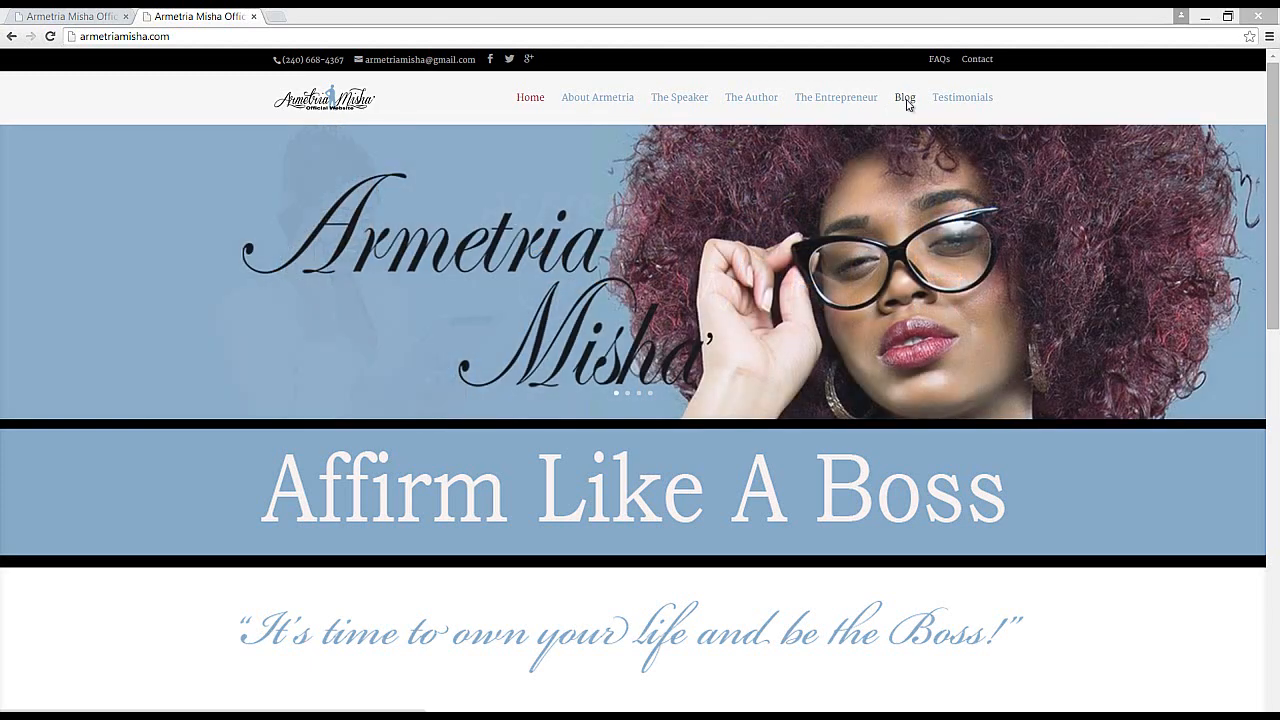
Step: Open the Blog page on the live site and read through the Peek-A-Boo post
click(907, 104)
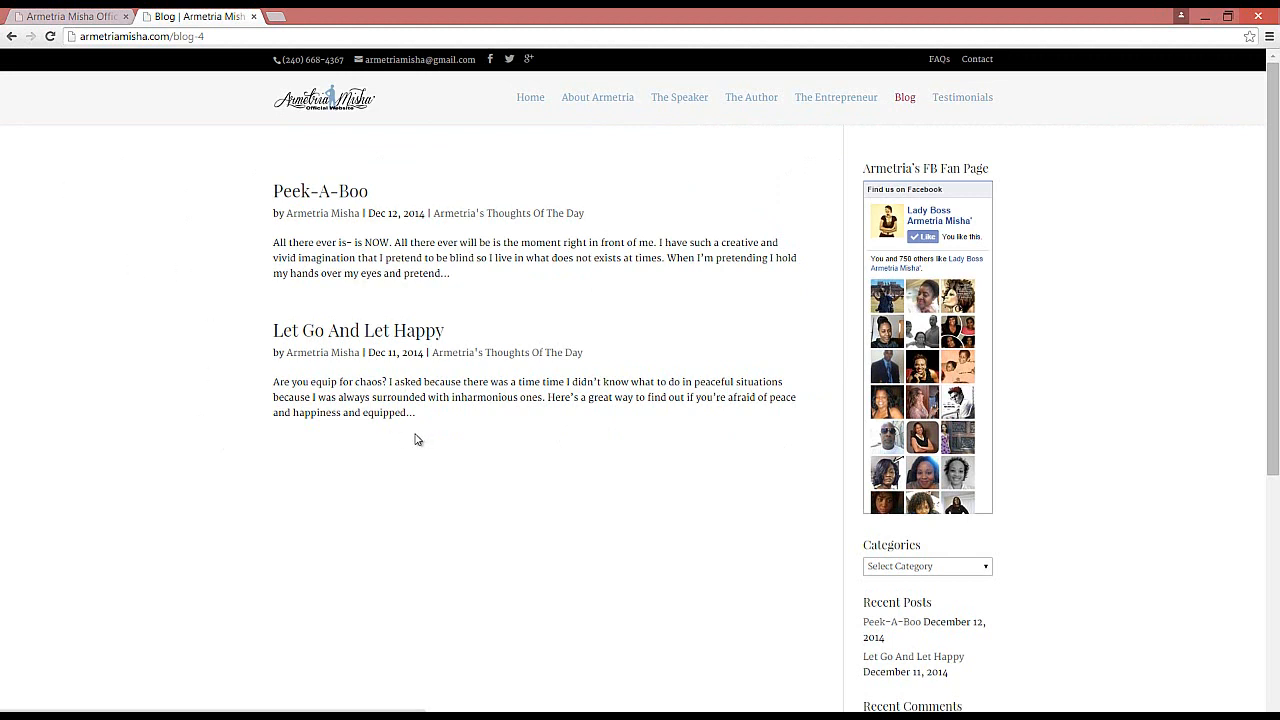
click(303, 194)
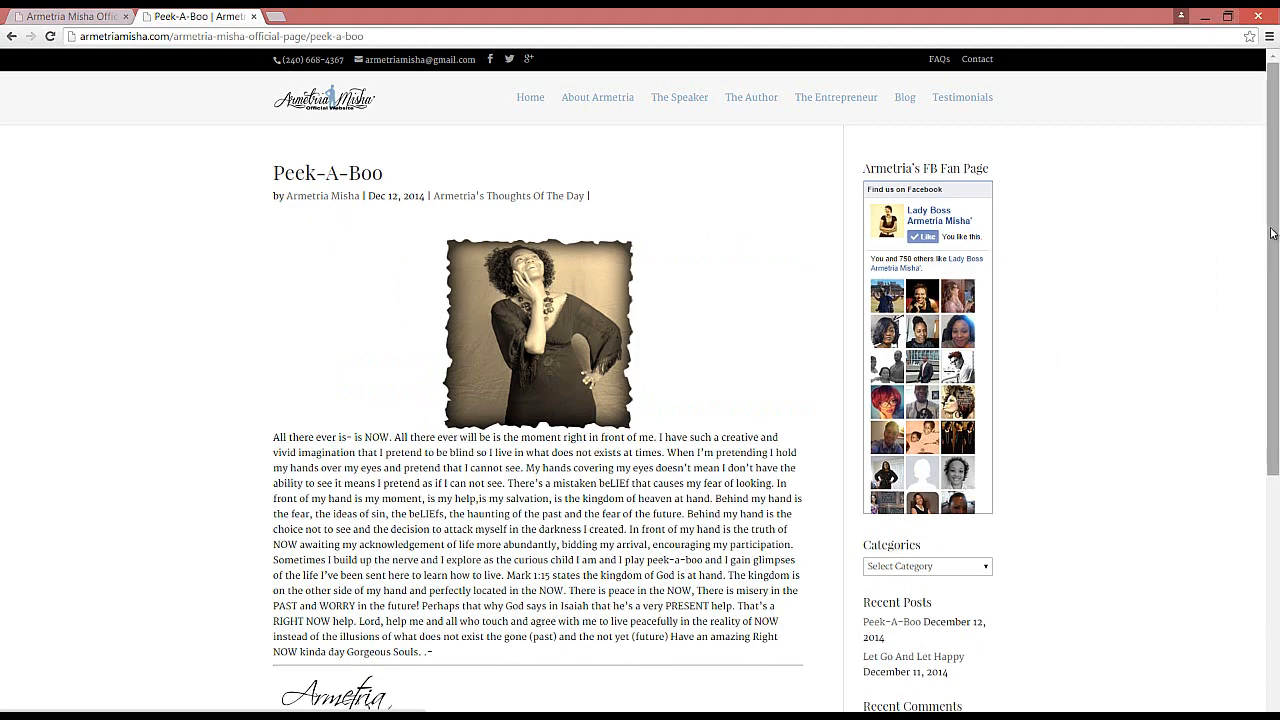
scroll(1268, 290, down, 3)
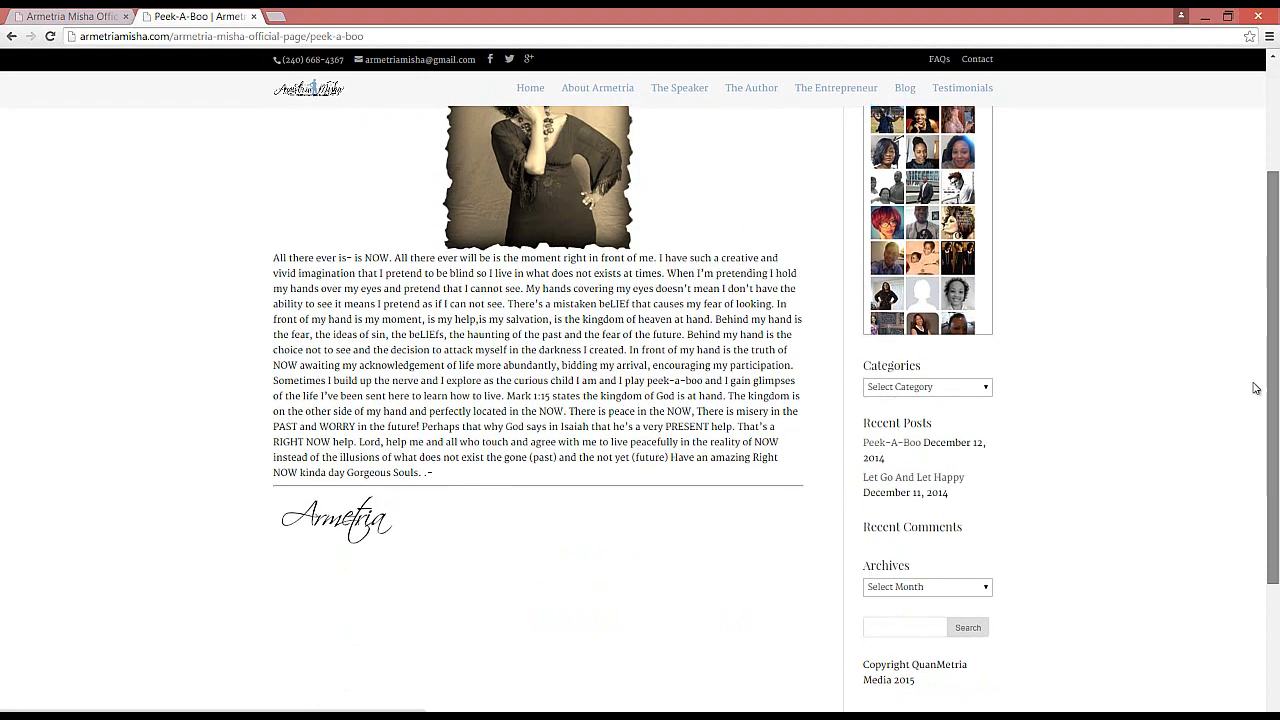
scroll(1259, 349, up, 3)
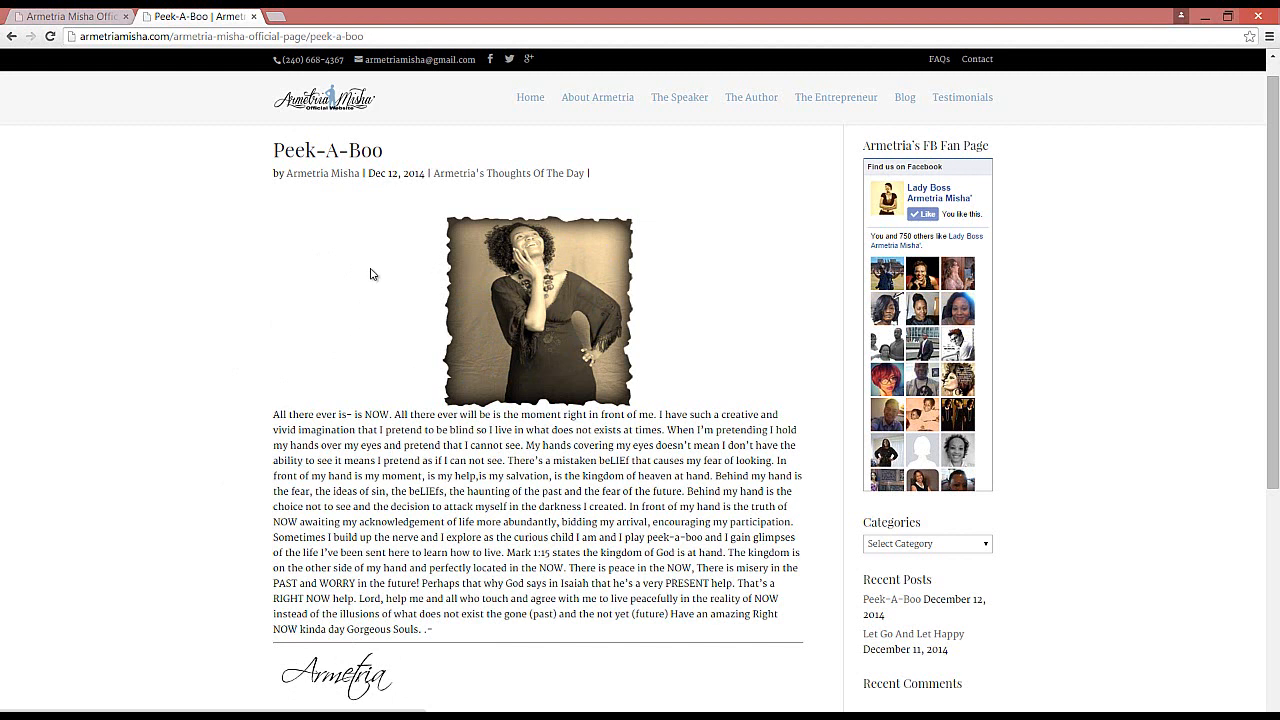
Step: Go to armetriamisha.com/wp-admin in the first tab and log in to WordPress with the saved credentials
click(80, 19)
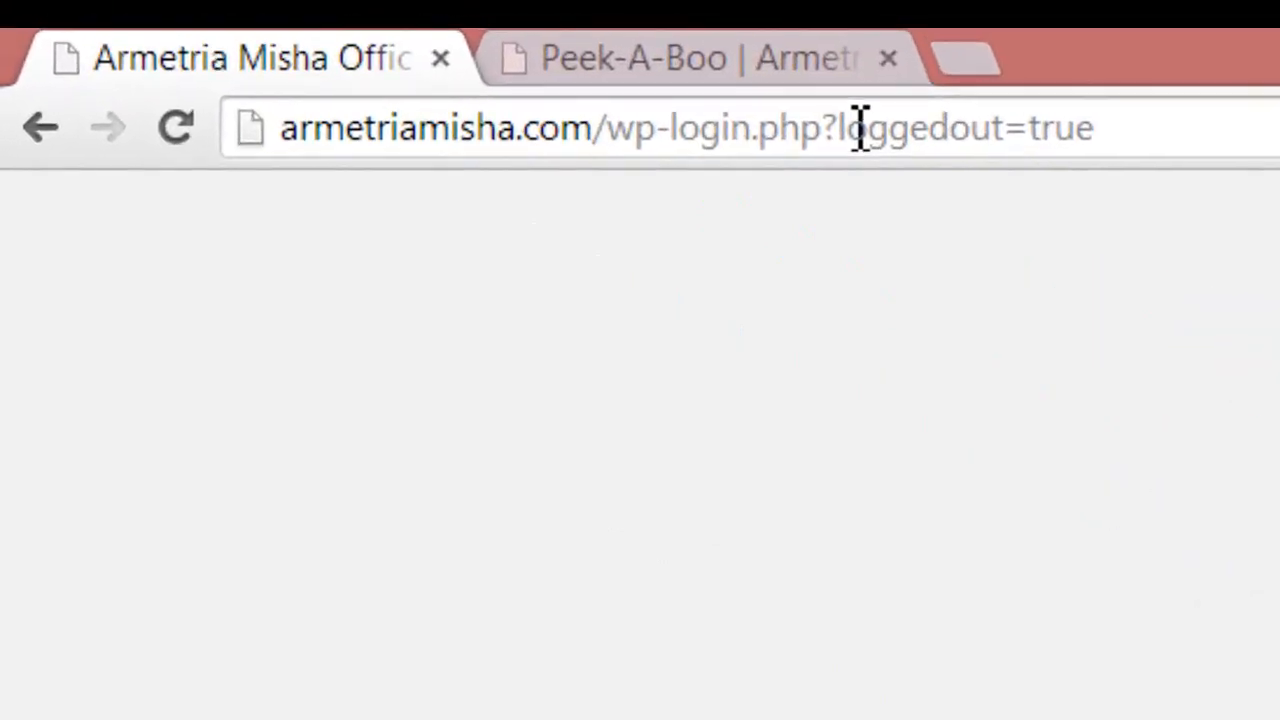
click(858, 128)
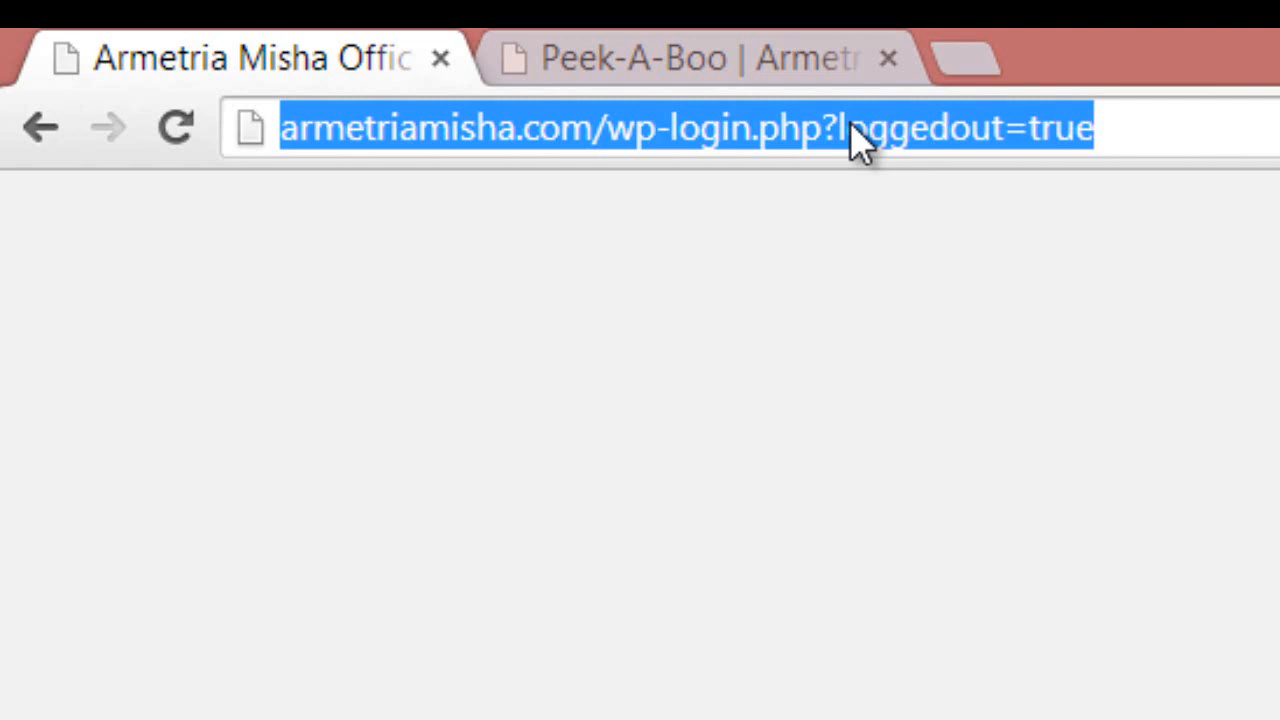
text(arm)
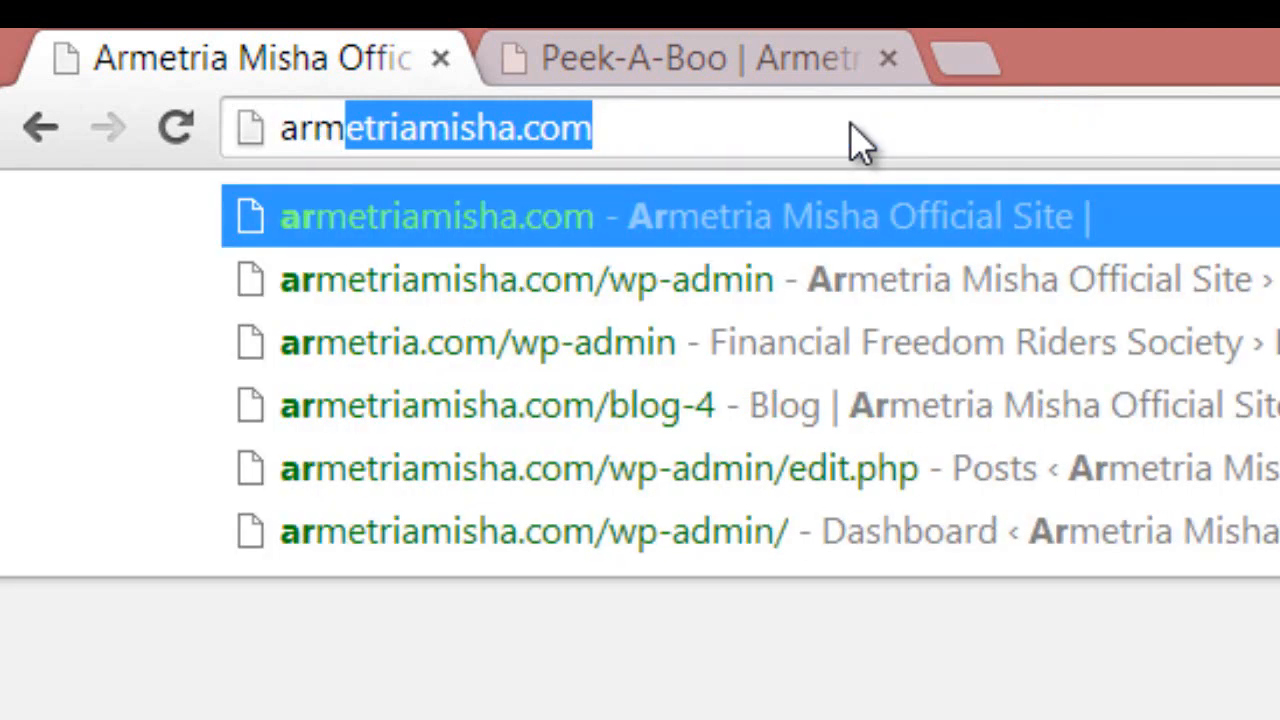
text(etri)
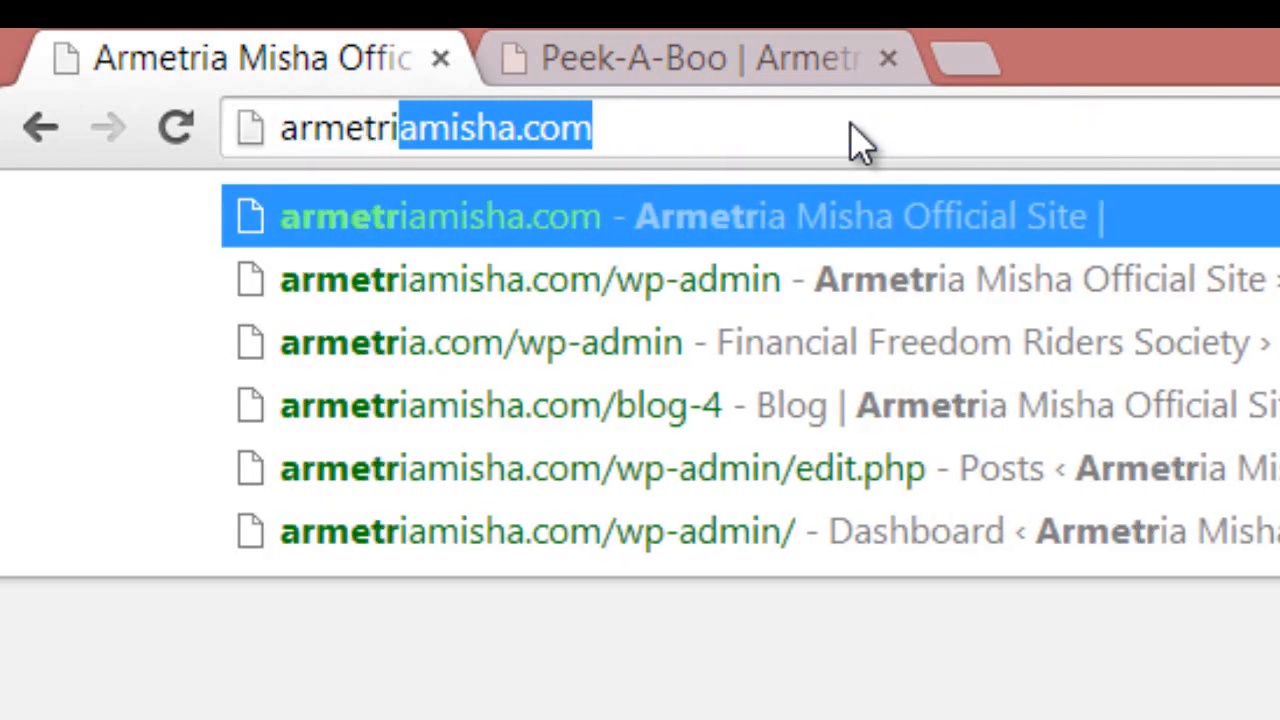
text(amis)
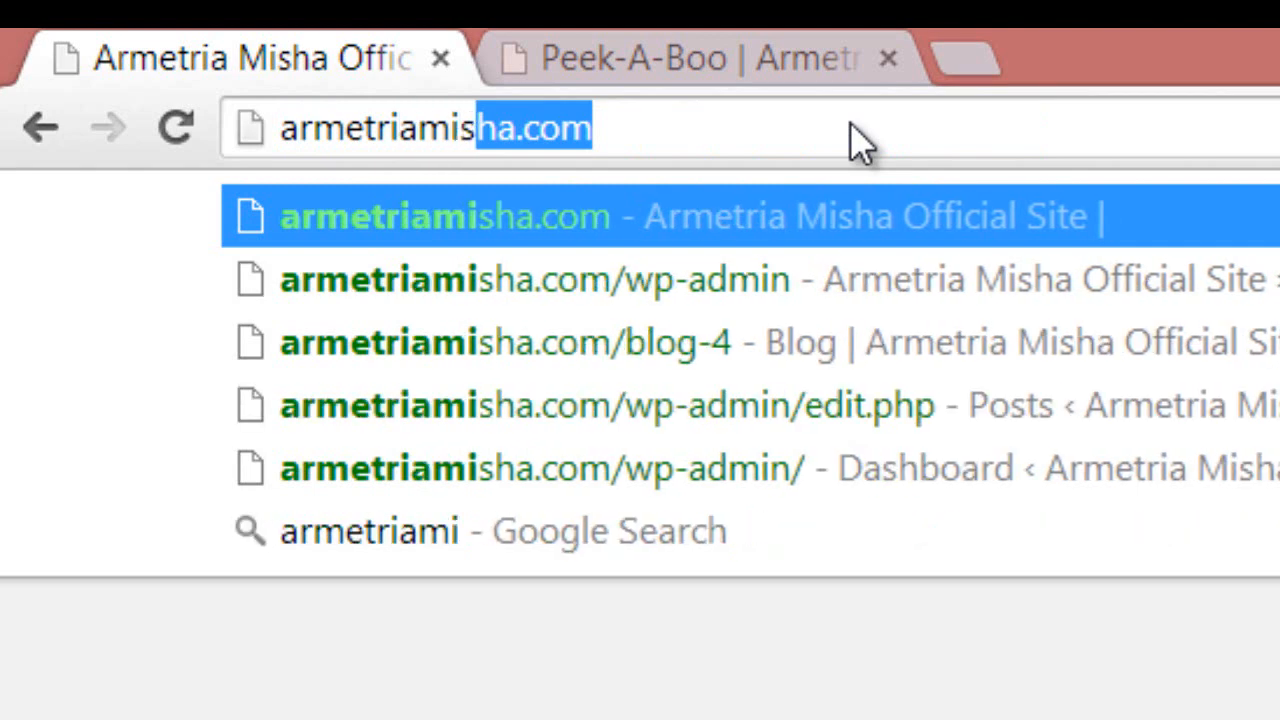
text(ha)
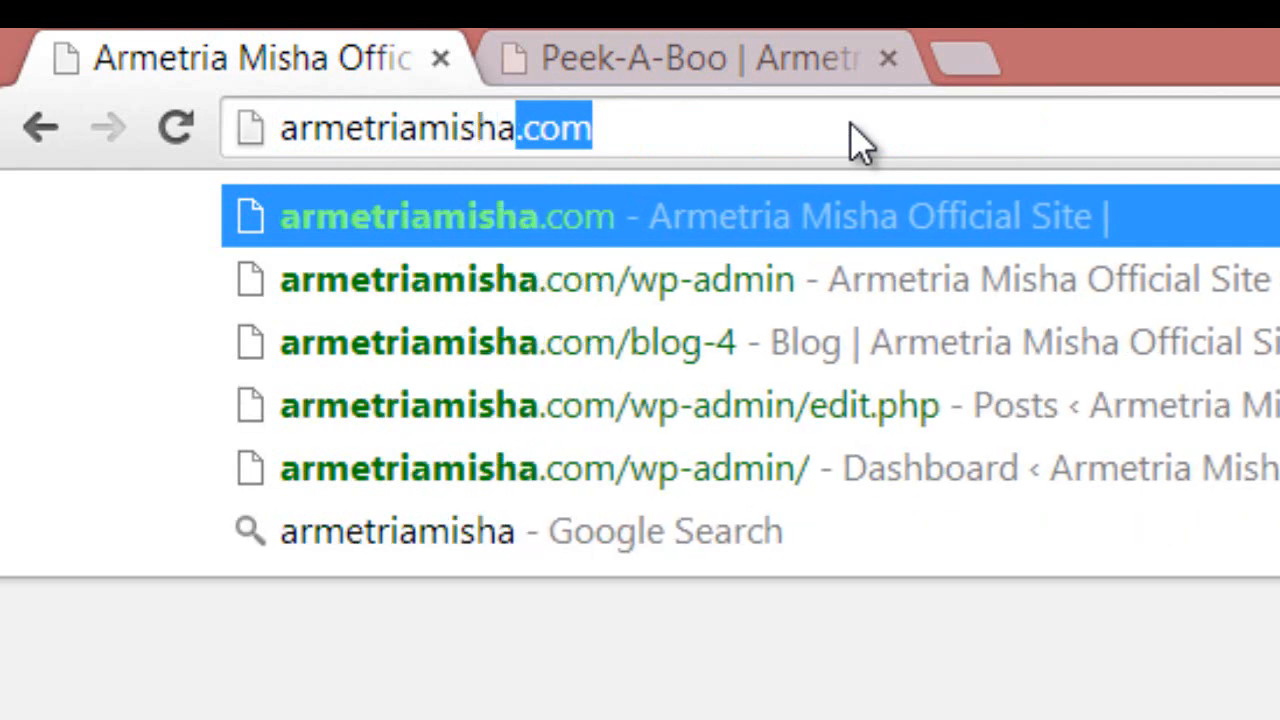
text(.com)
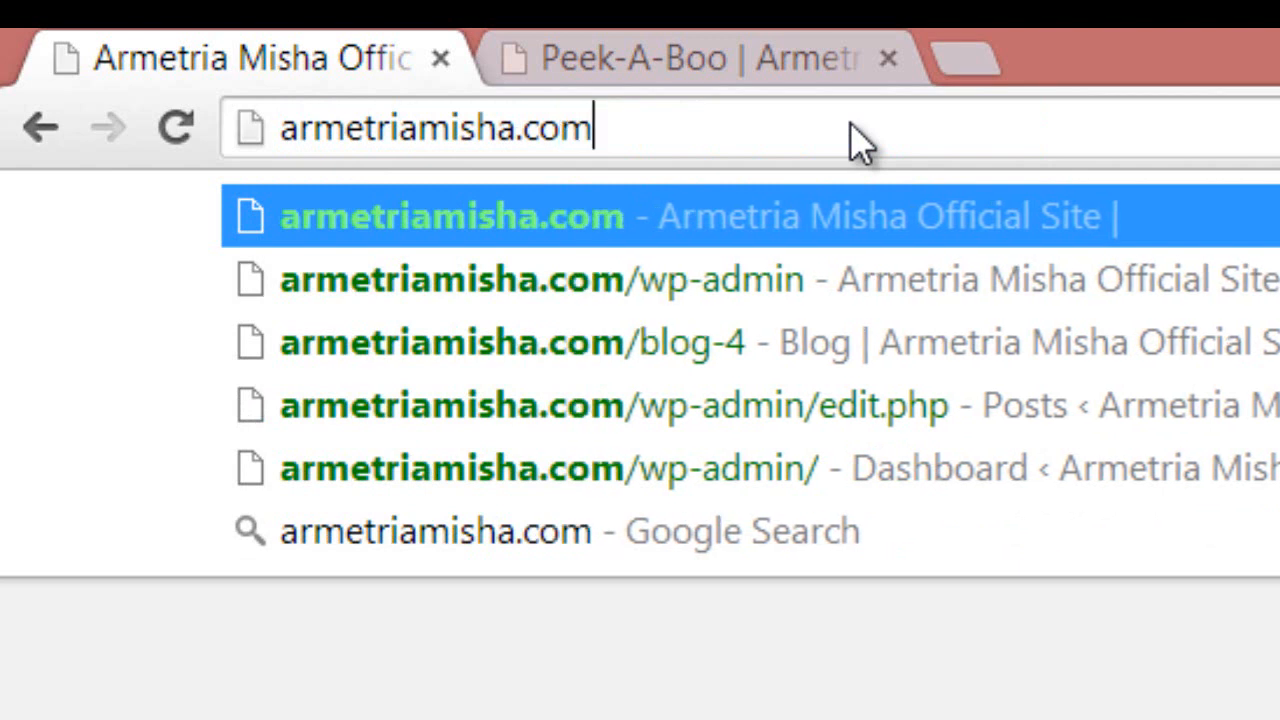
text(/)
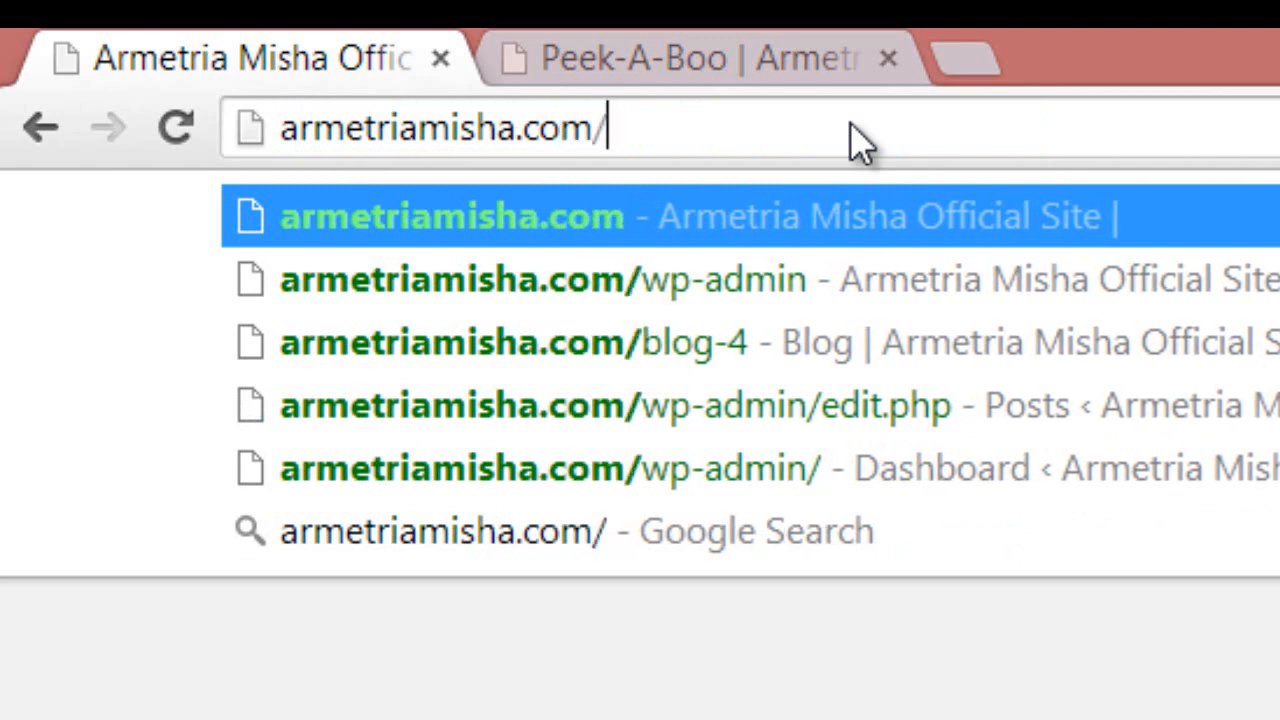
text(wp)
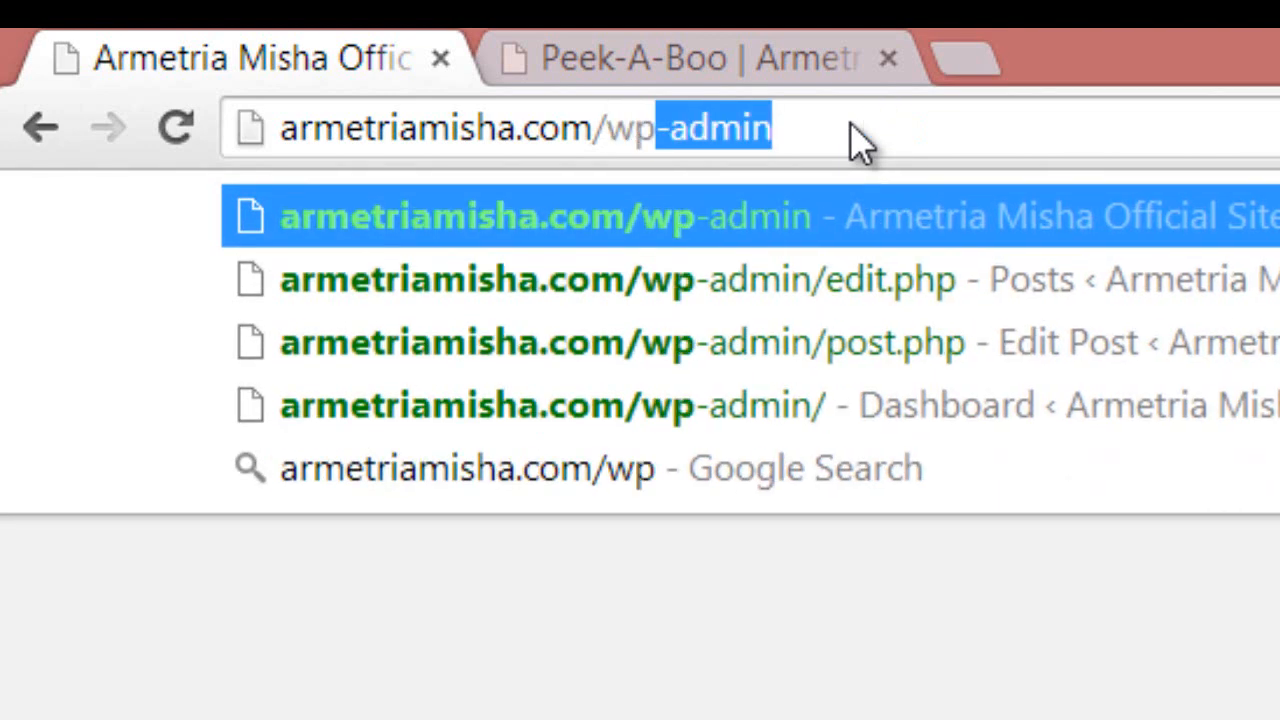
text(-)
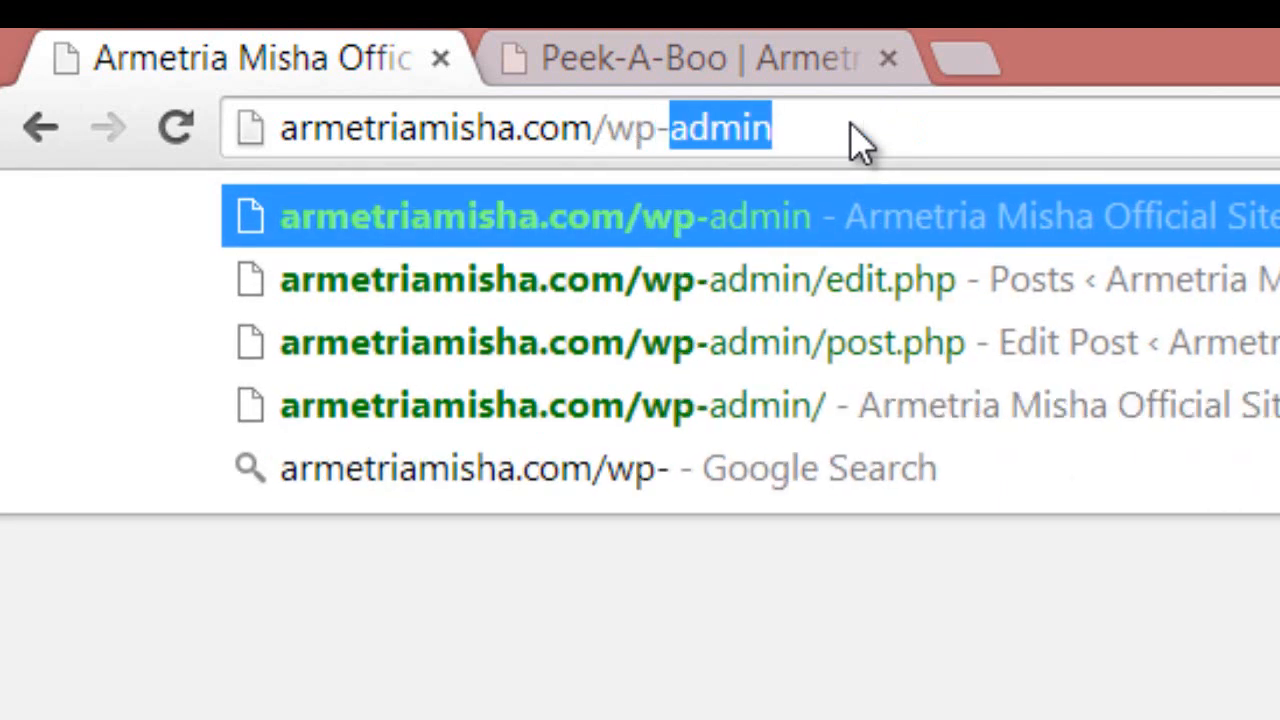
text(ad)
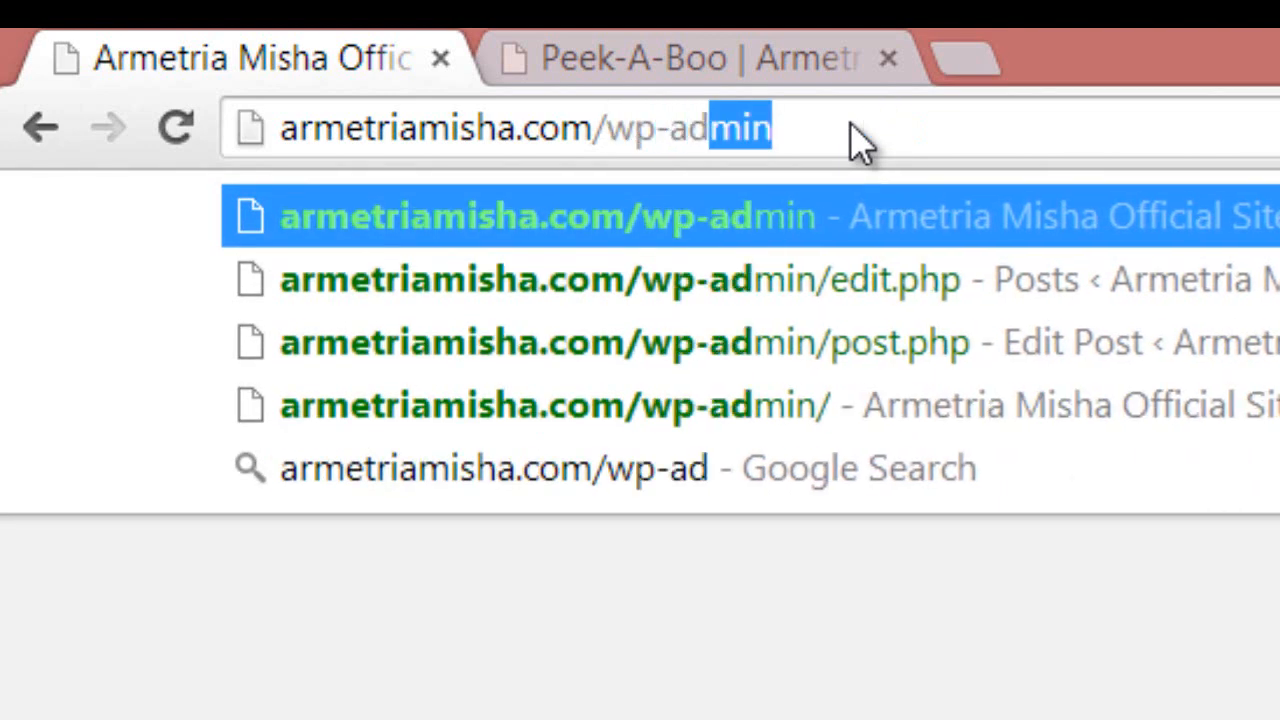
text(min)
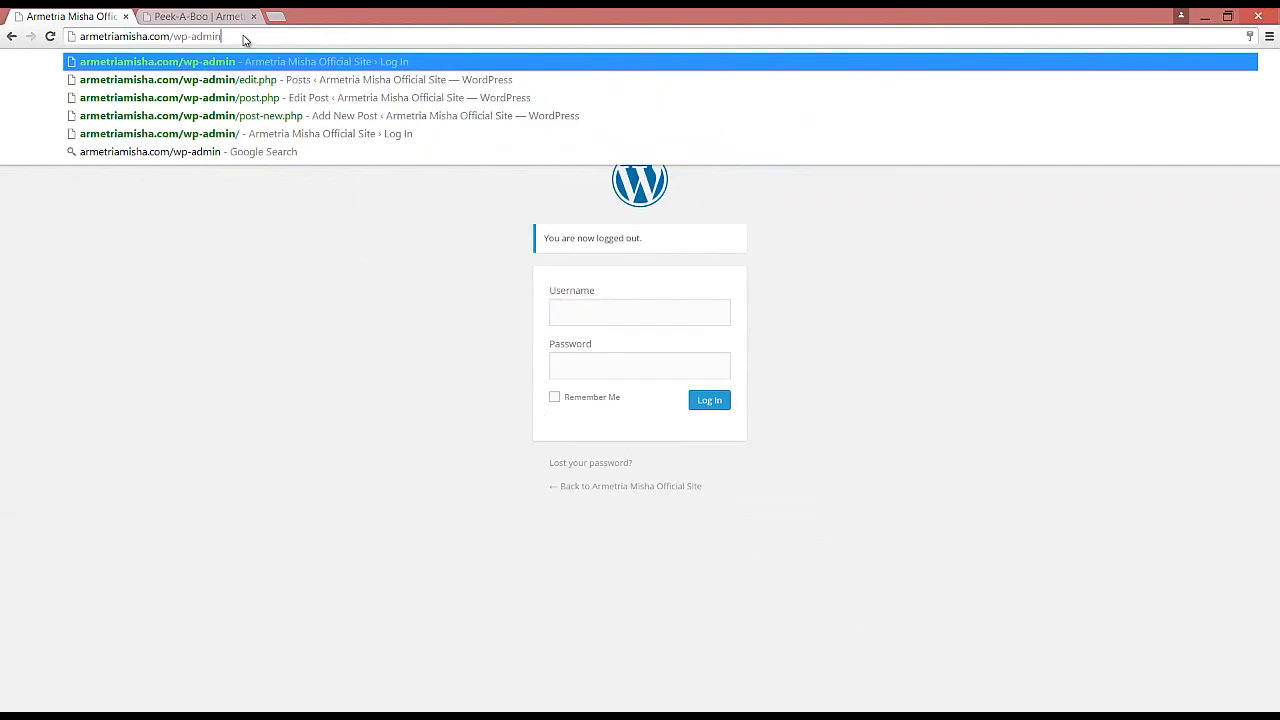
key(Return)
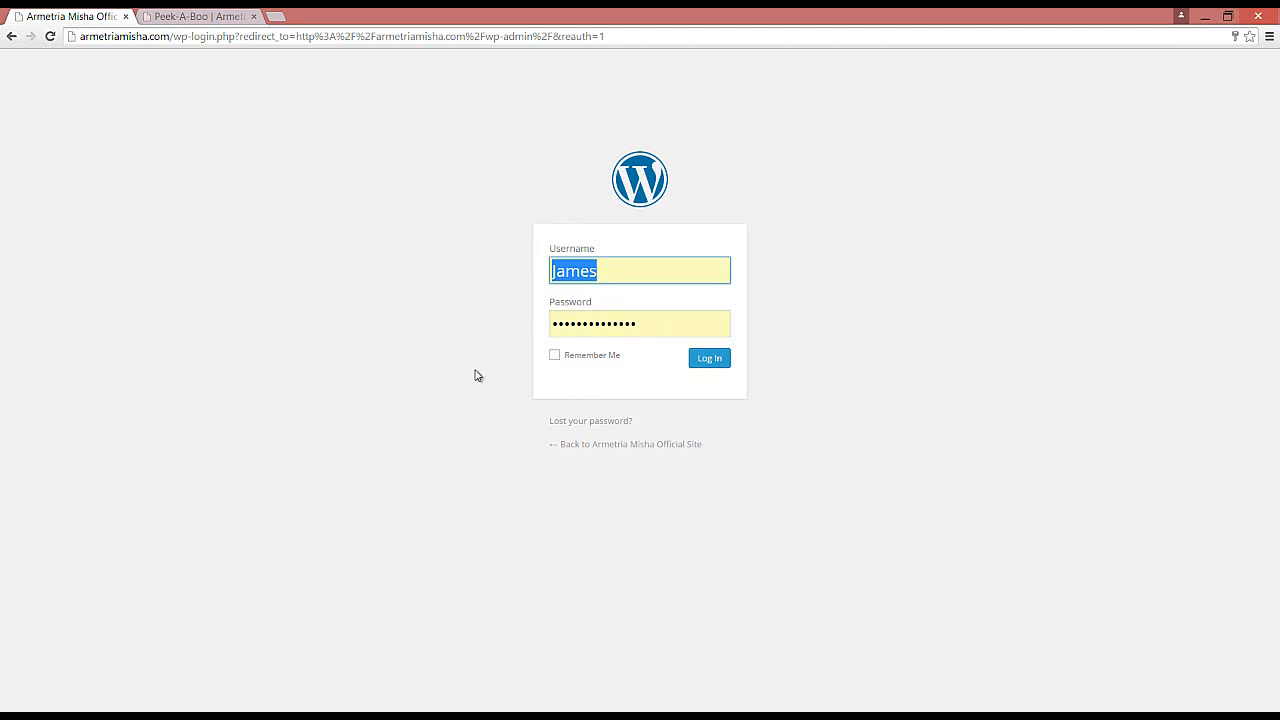
click(716, 366)
click(716, 366)
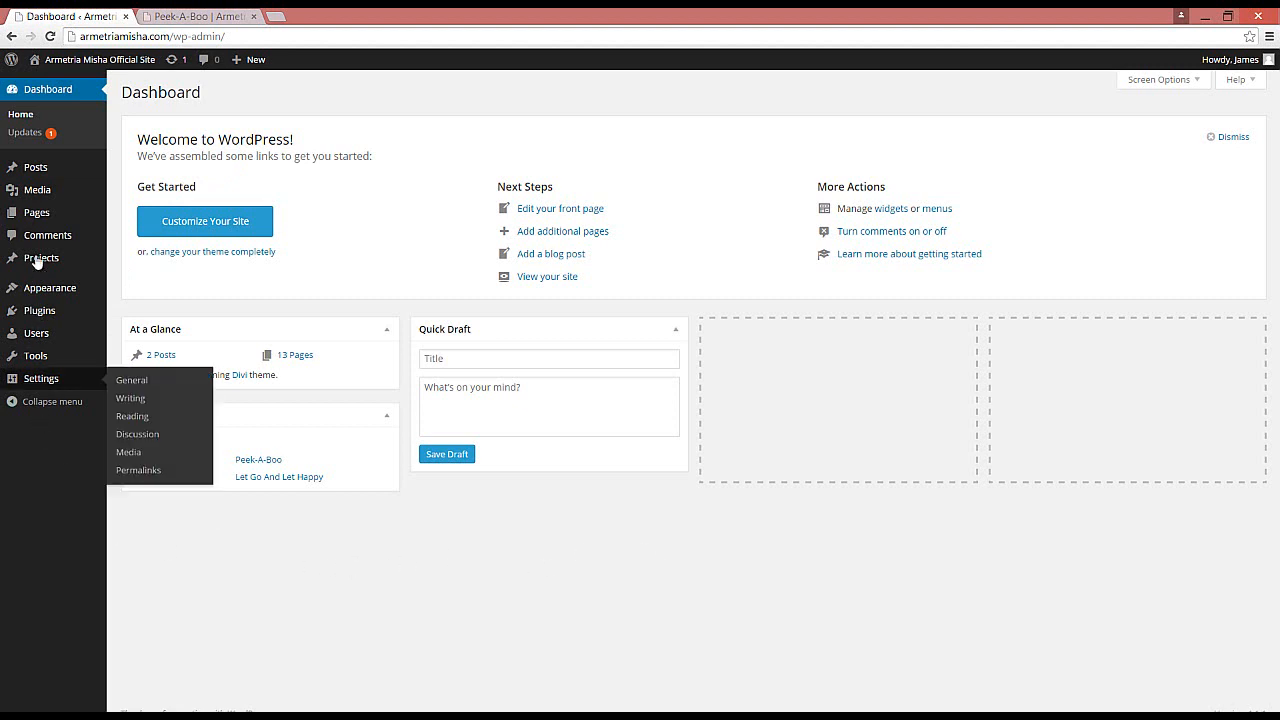
Step: Open the list of all posts and start adding a new post
mouse_move(16, 188)
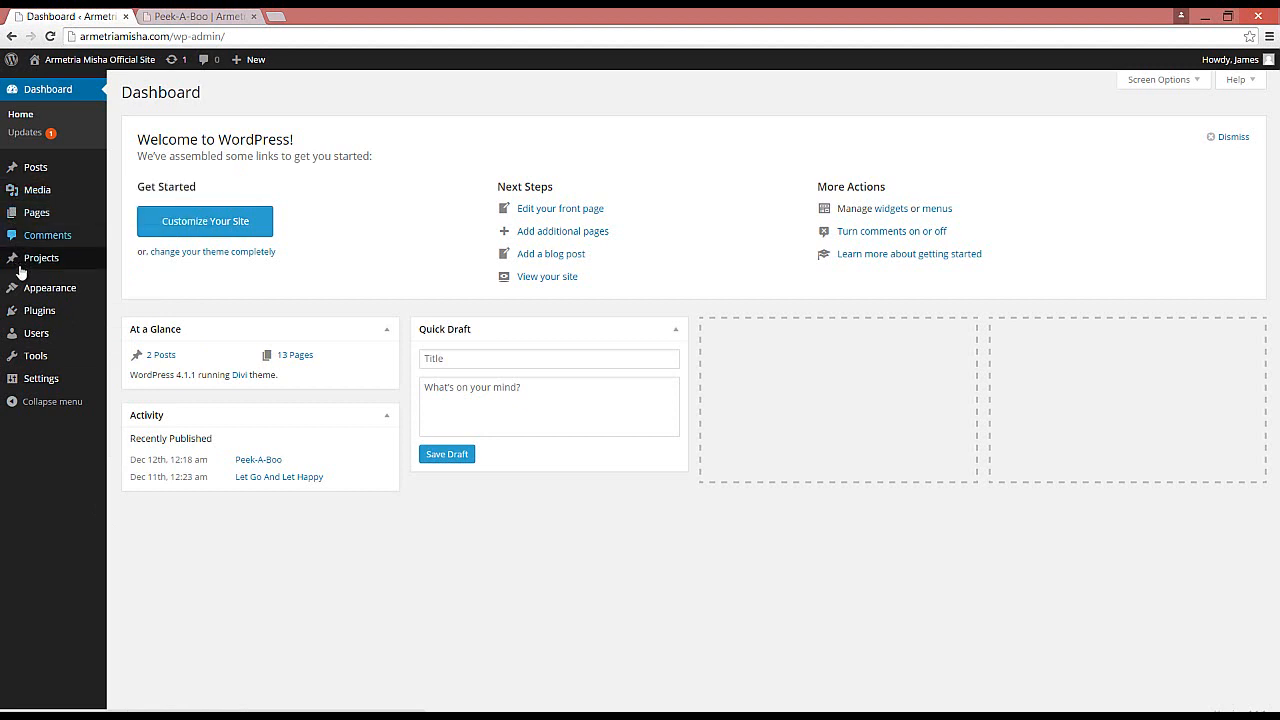
mouse_move(17, 298)
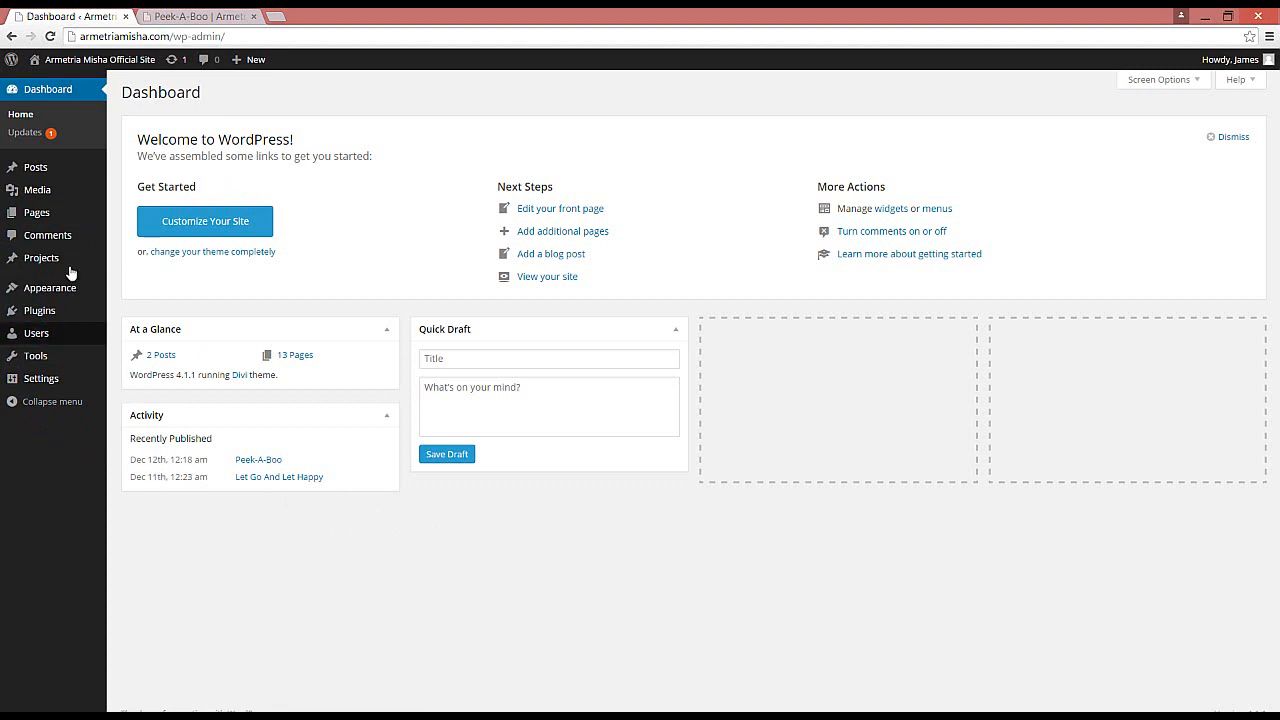
mouse_move(35, 168)
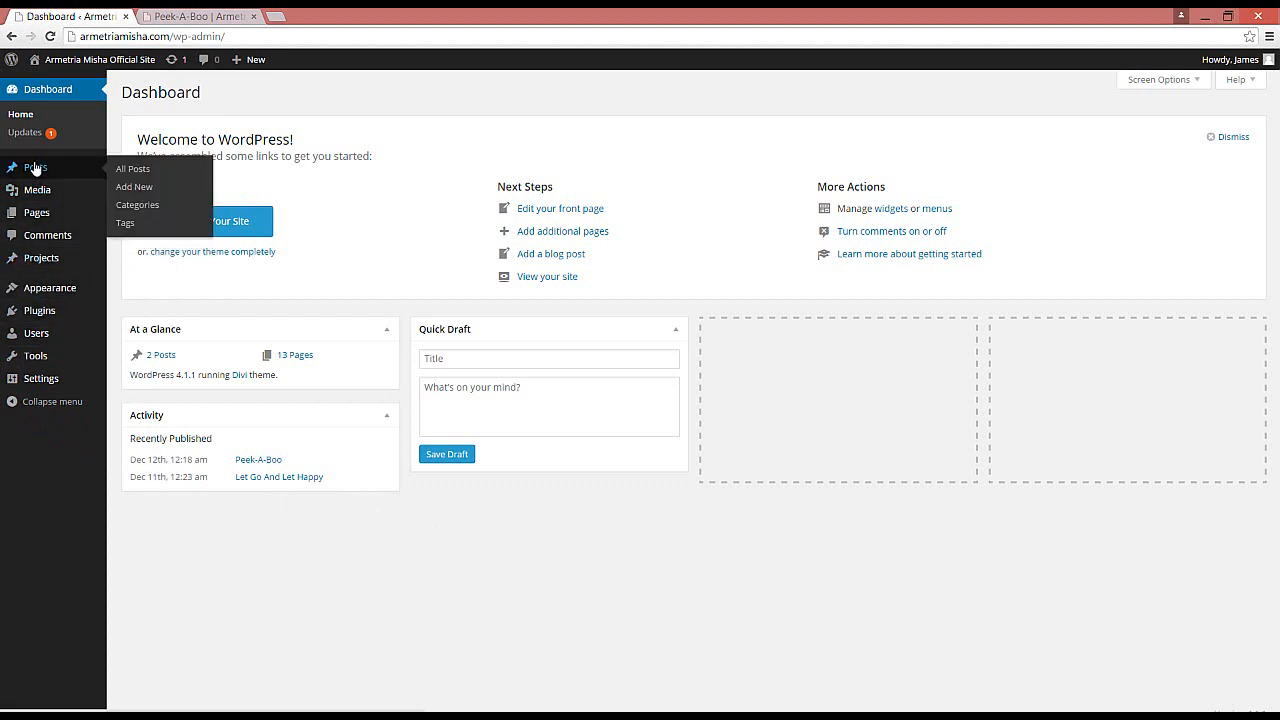
click(139, 175)
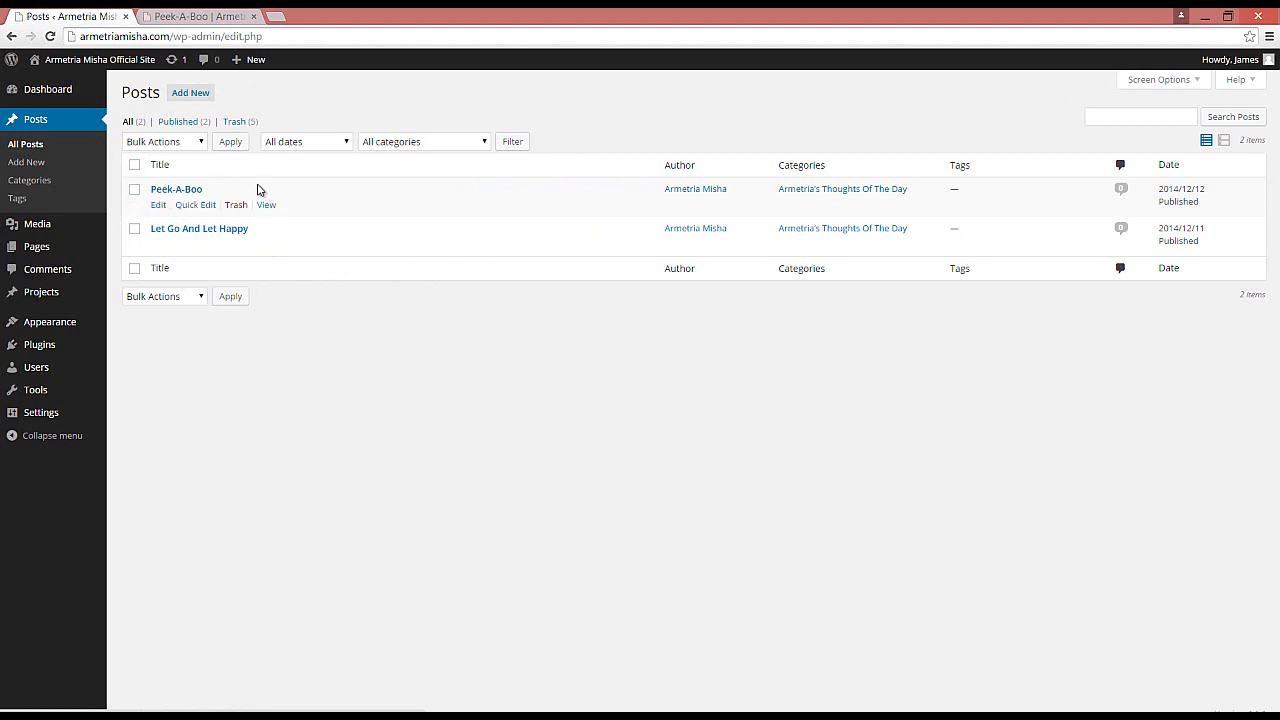
click(181, 93)
click(181, 93)
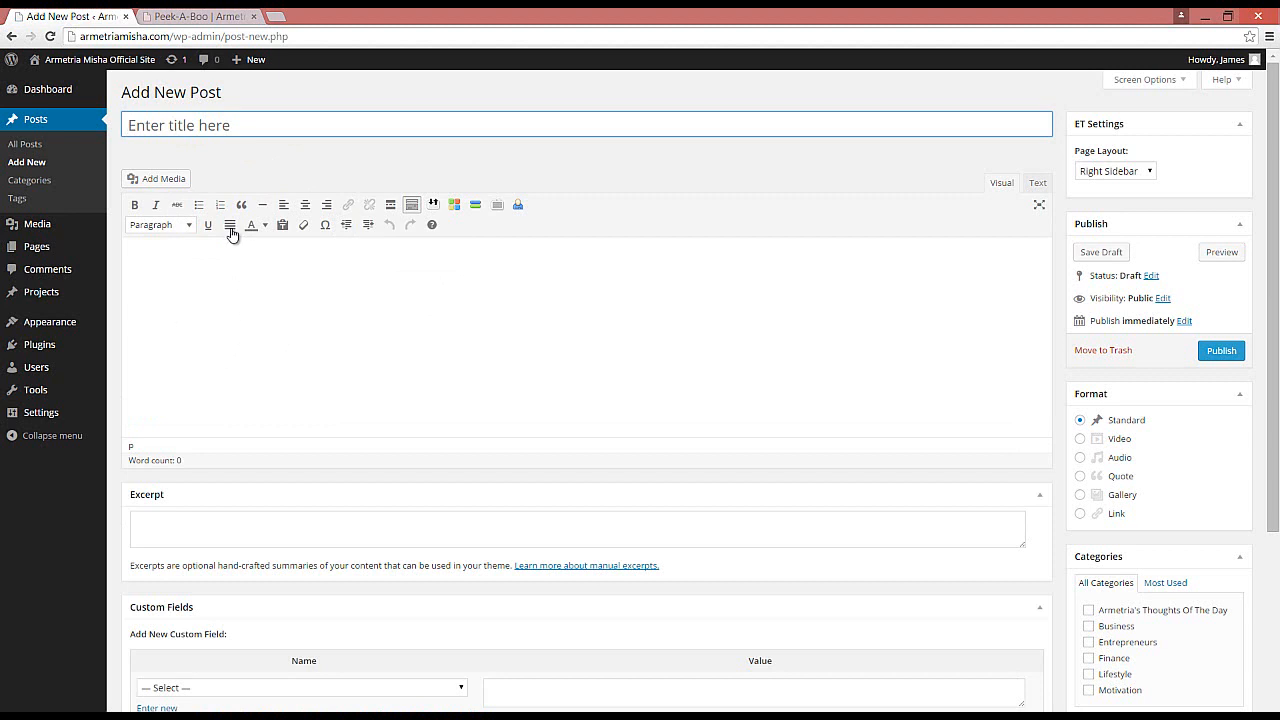
Step: Title the new post Sample Test
click(219, 123)
text(Sample Test)
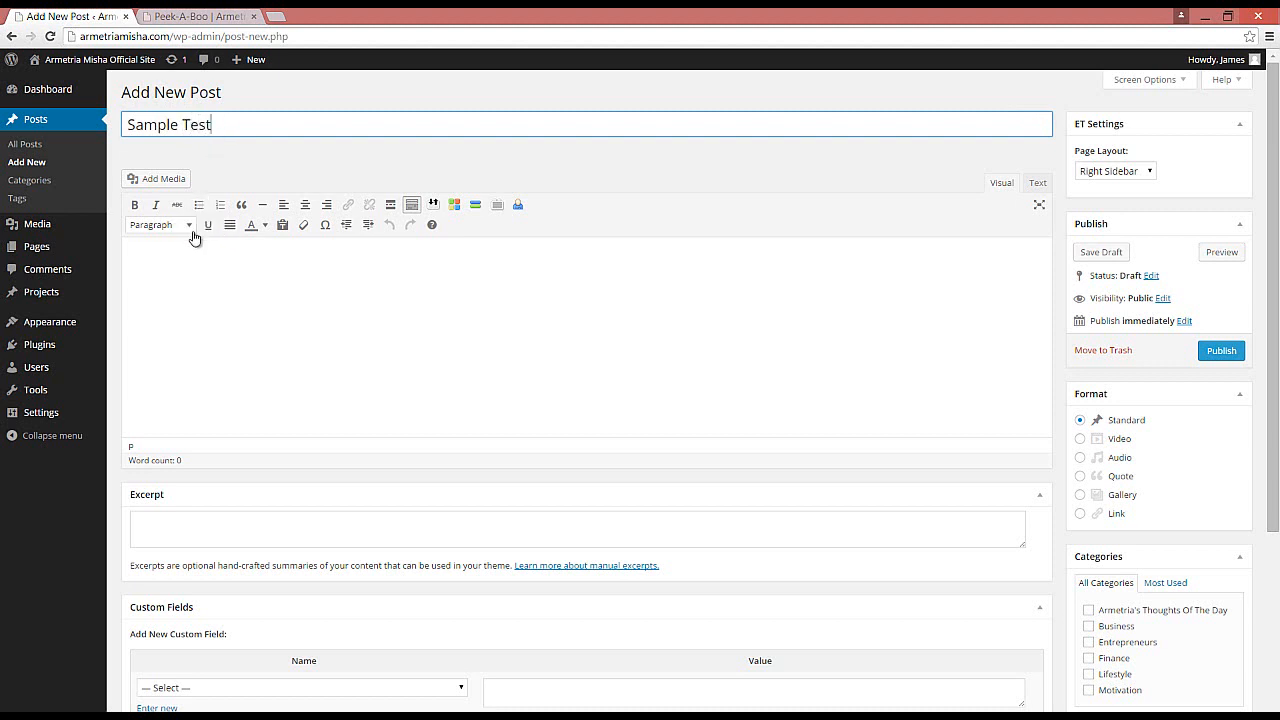
Step: Paste the prepared introduction text into the post body
click(168, 273)
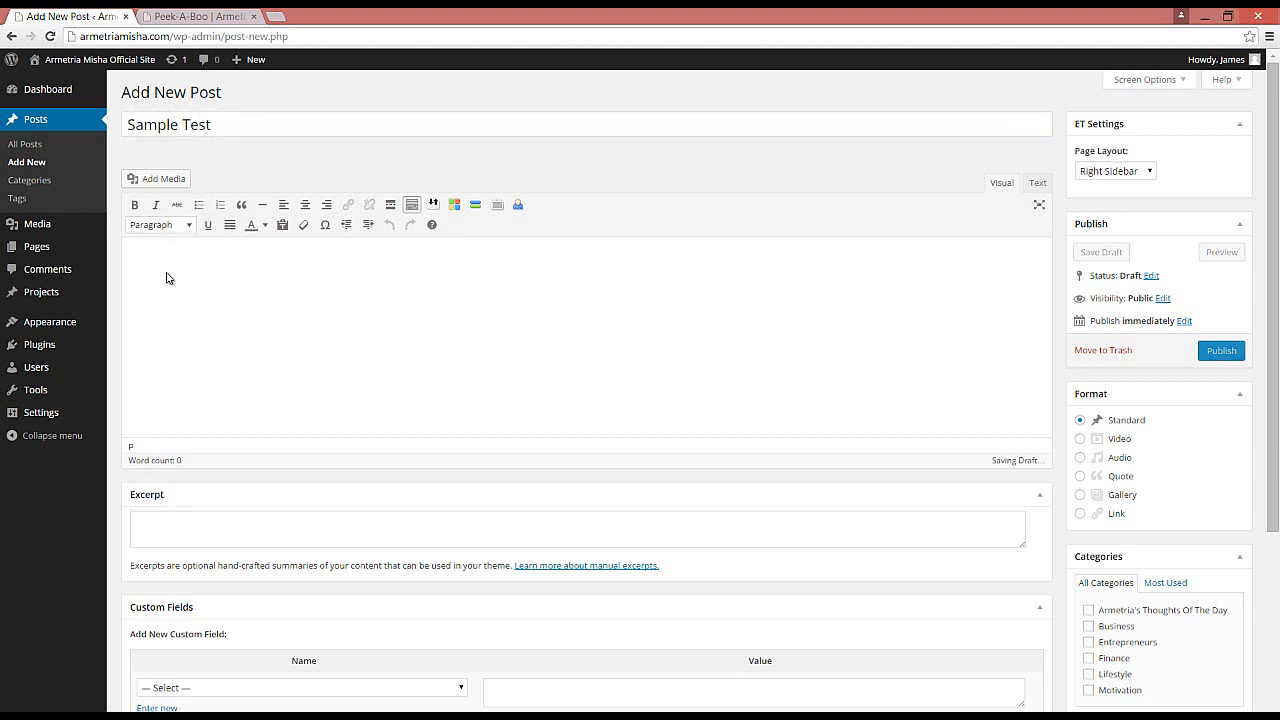
right_click(167, 272)
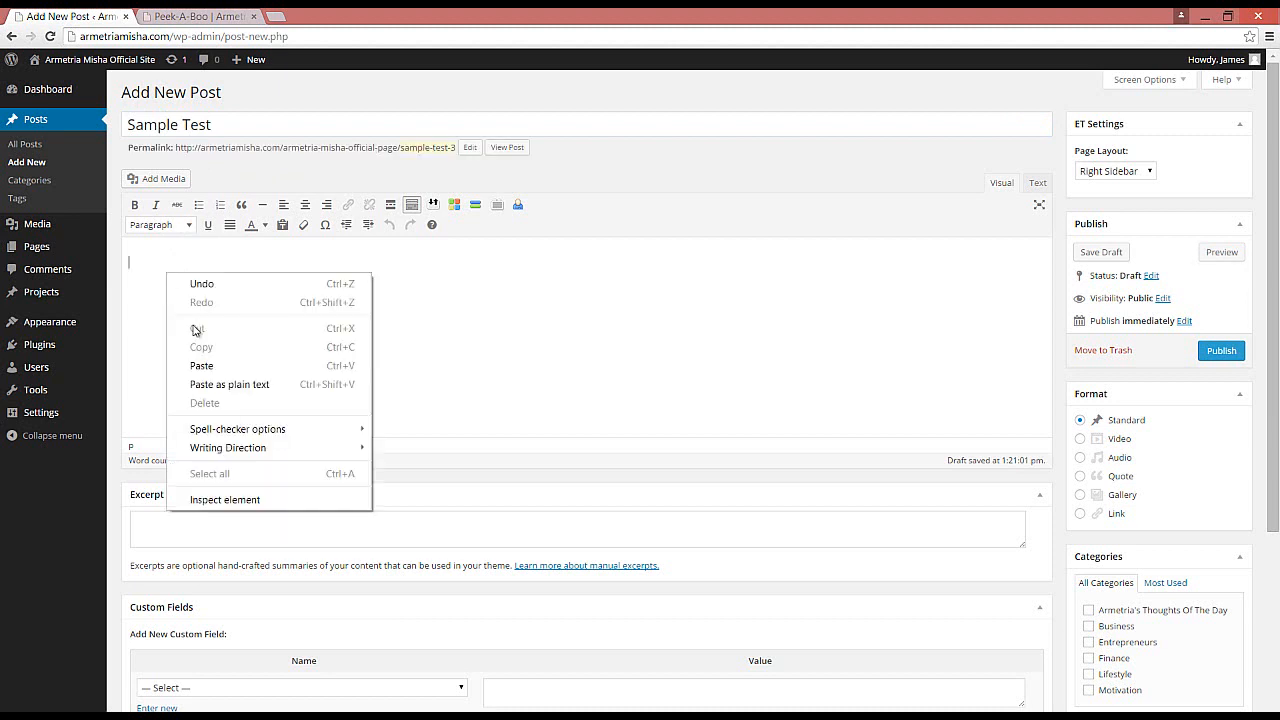
click(202, 366)
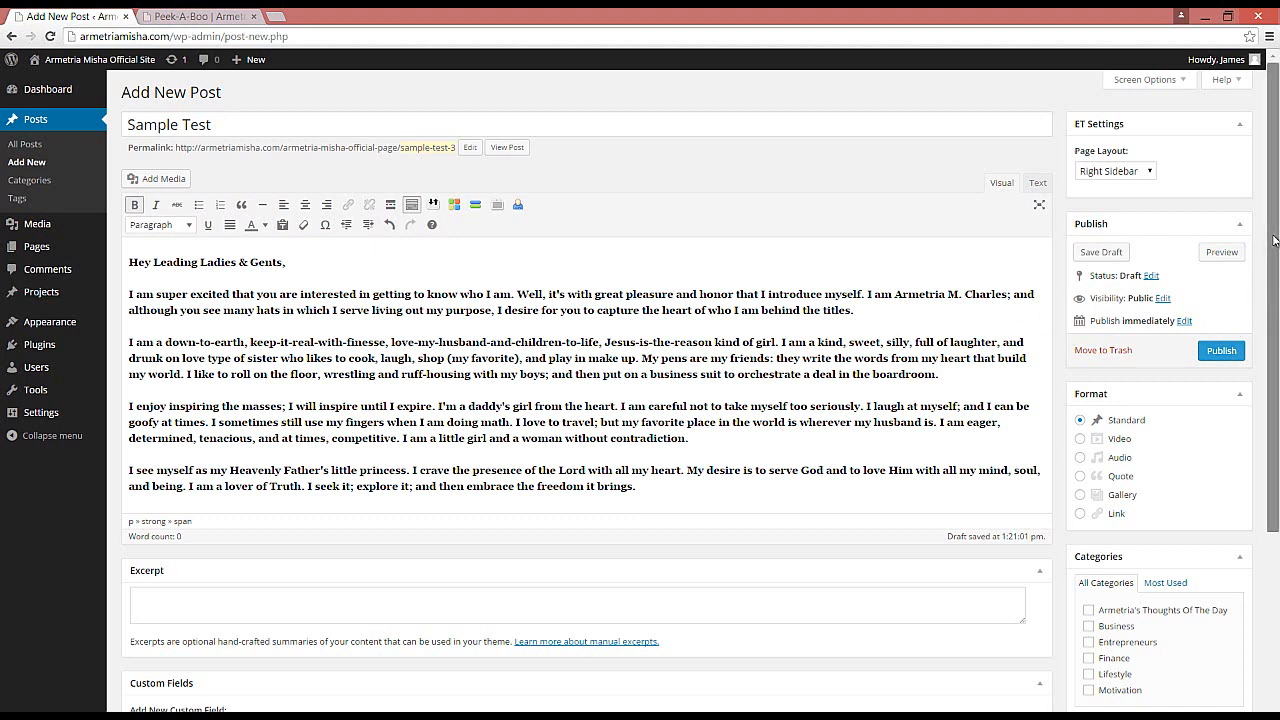
Step: Assign the post to the Armetria's Thoughts Of The Day category
scroll(1273, 240, down, 2)
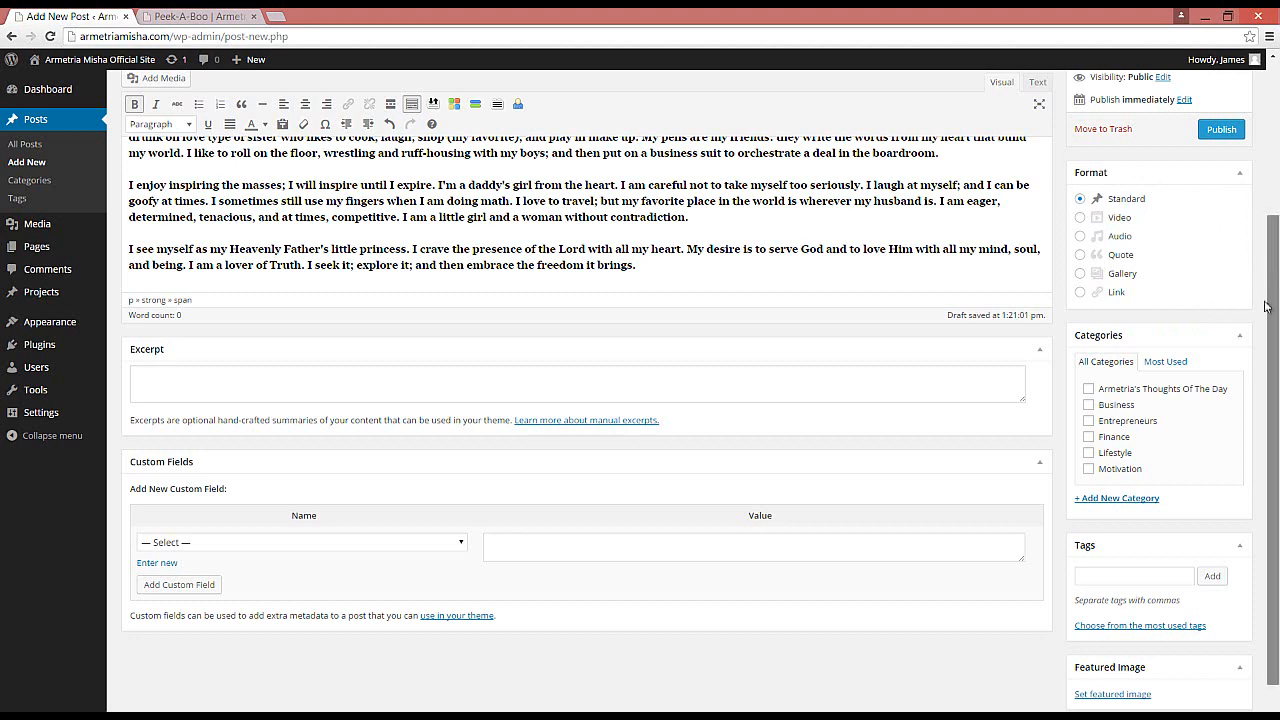
drag(1270, 308, 1258, 385)
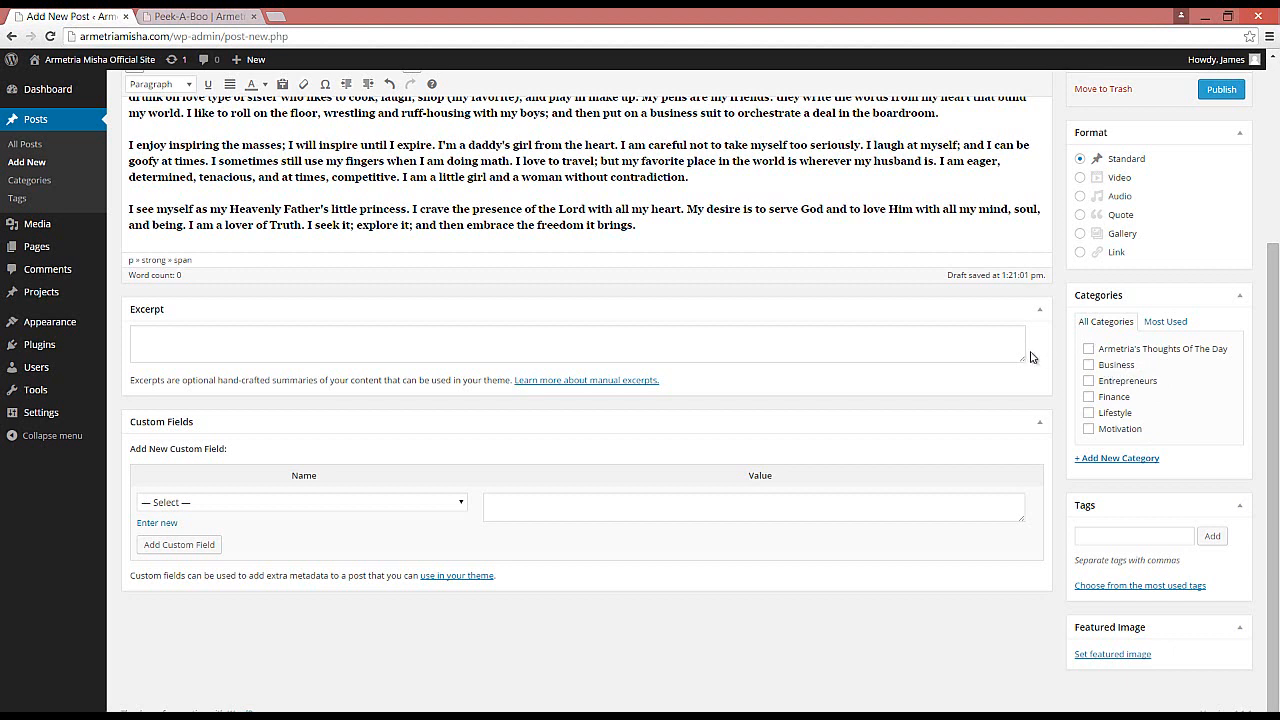
click(1089, 352)
Step: Set the Armetria Misha Official Website logo from the media library as the post's featured image
click(191, 17)
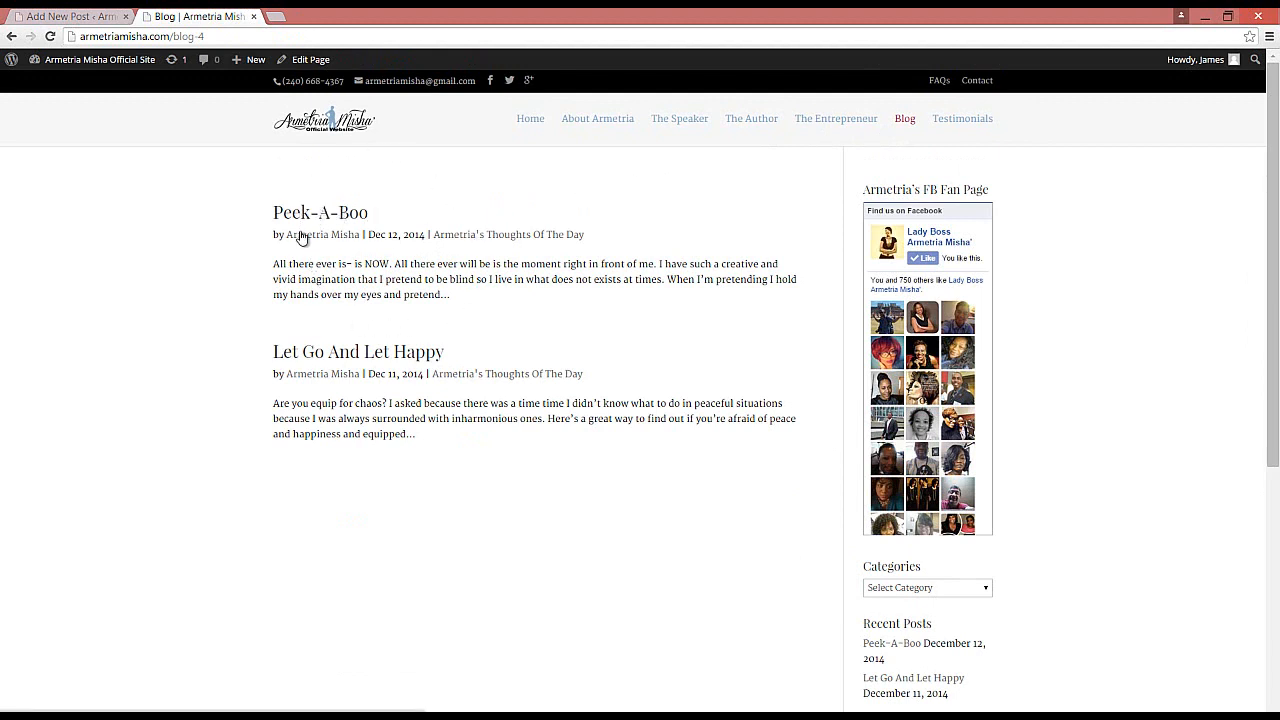
click(86, 16)
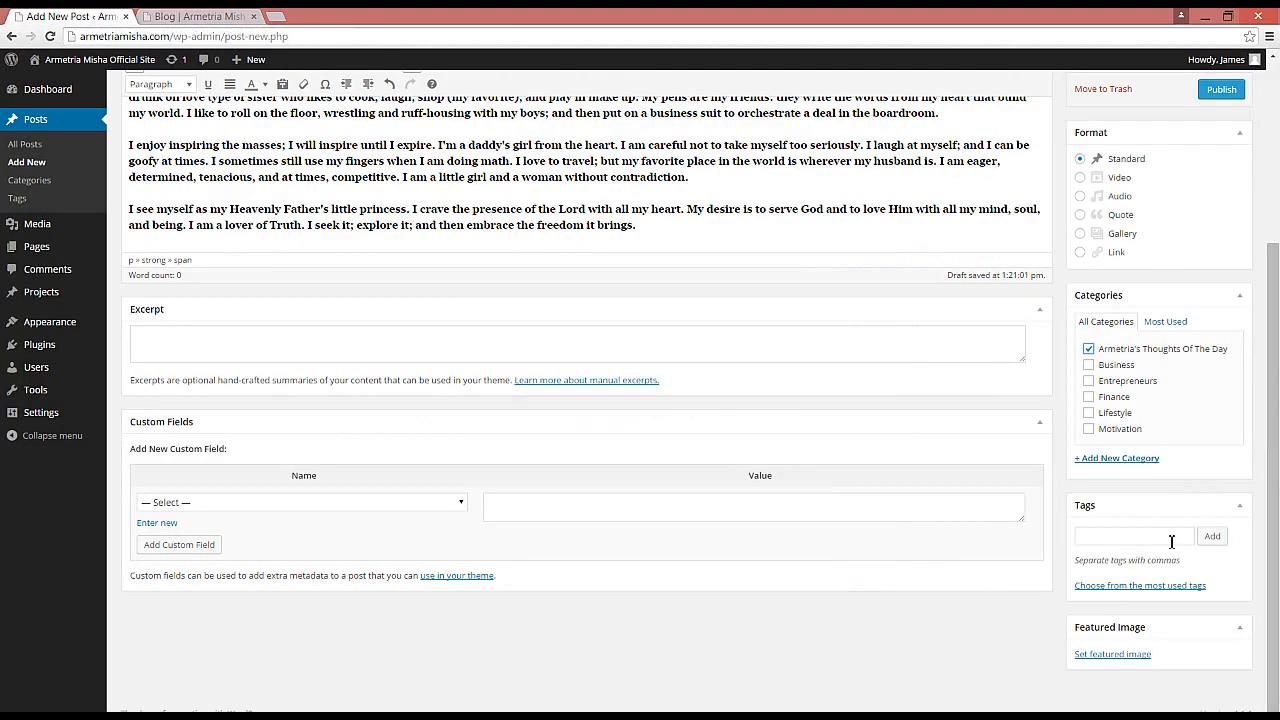
click(1100, 656)
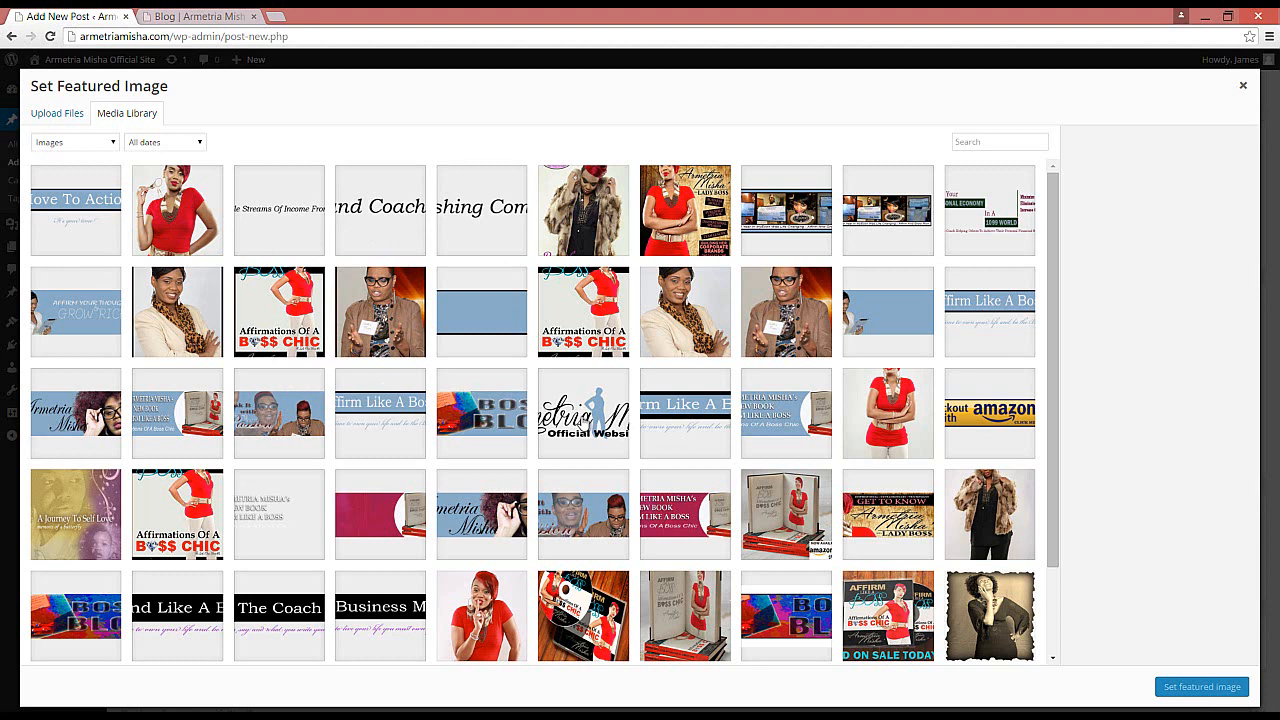
click(583, 421)
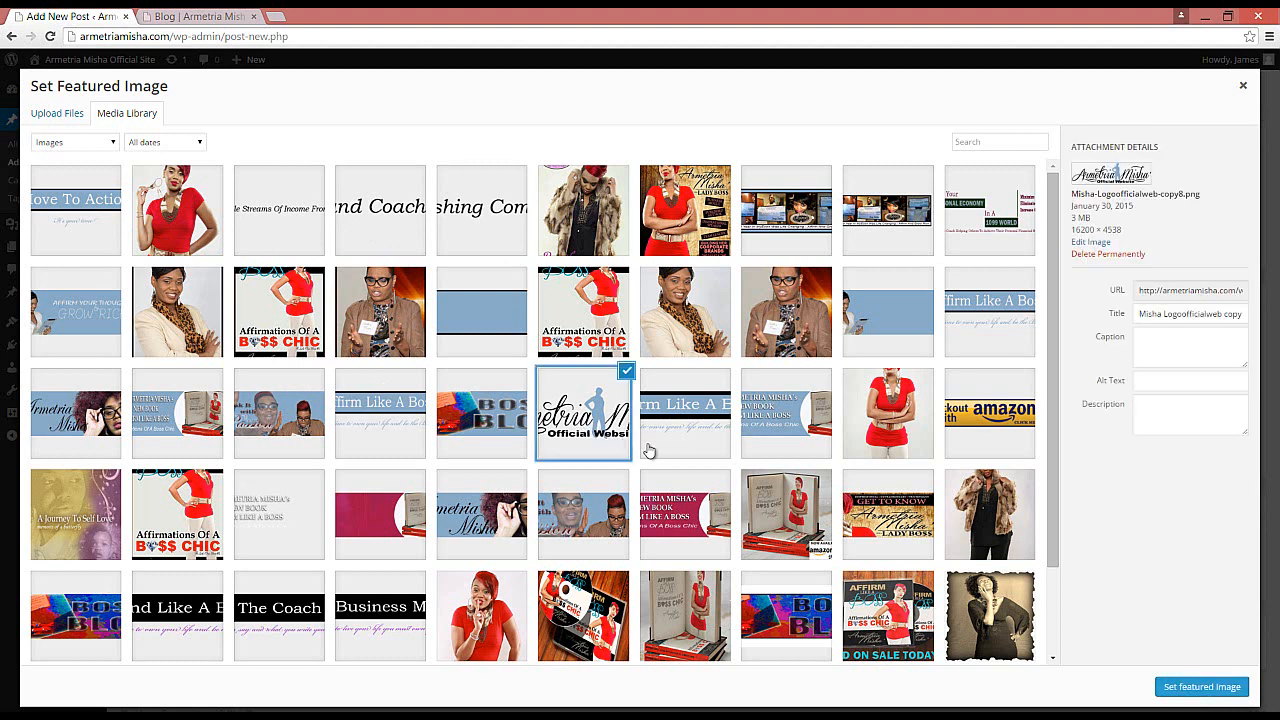
click(1181, 687)
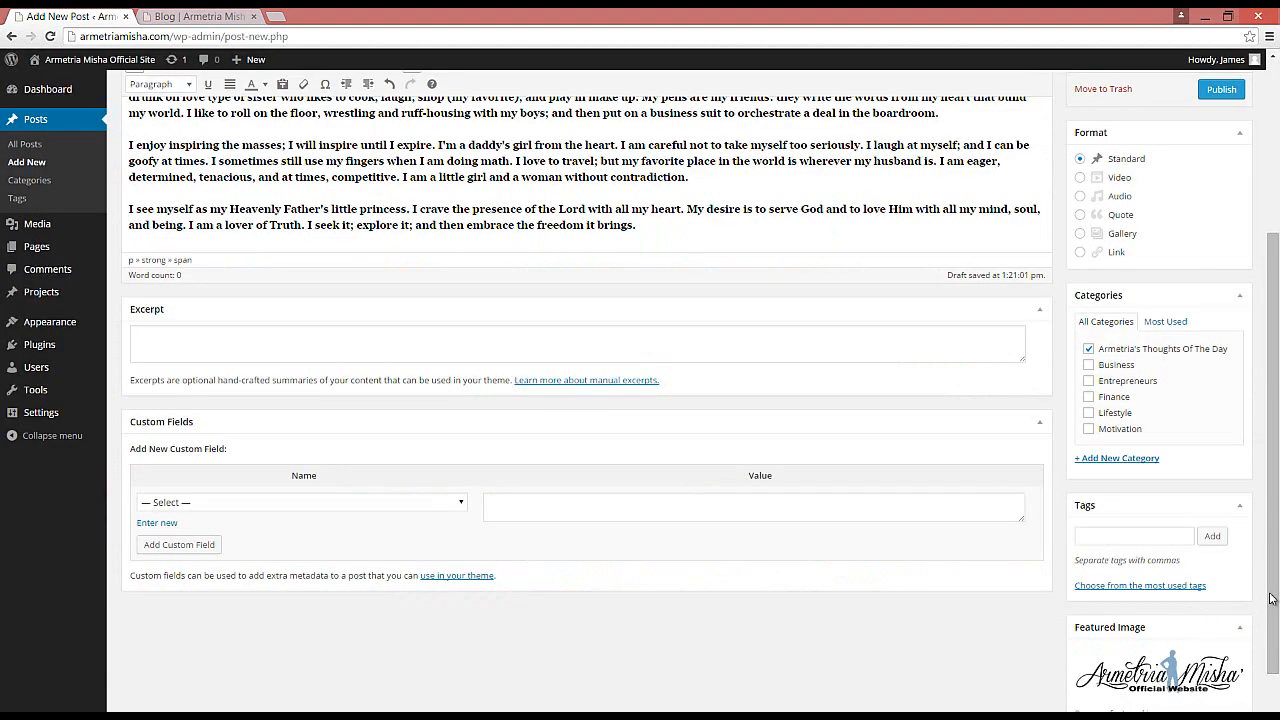
drag(1274, 598, 1270, 390)
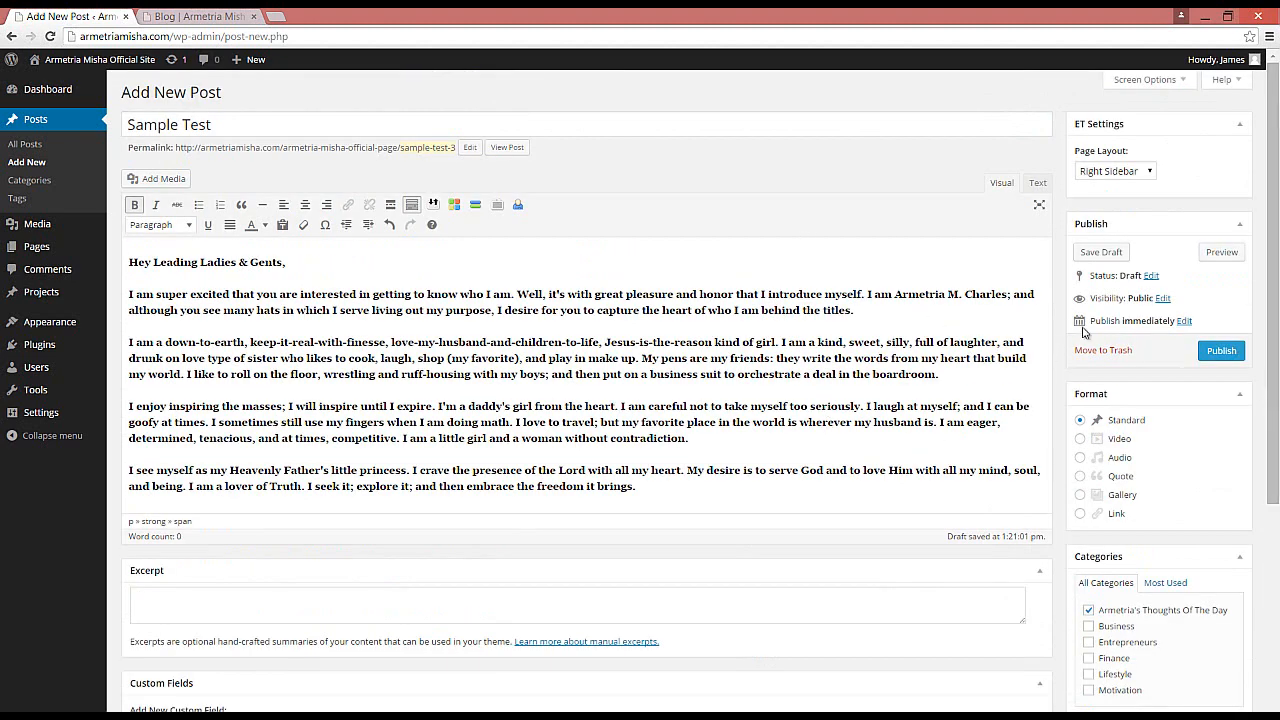
Step: Publish the post and reload the blog page in the other tab to see it live
click(1212, 352)
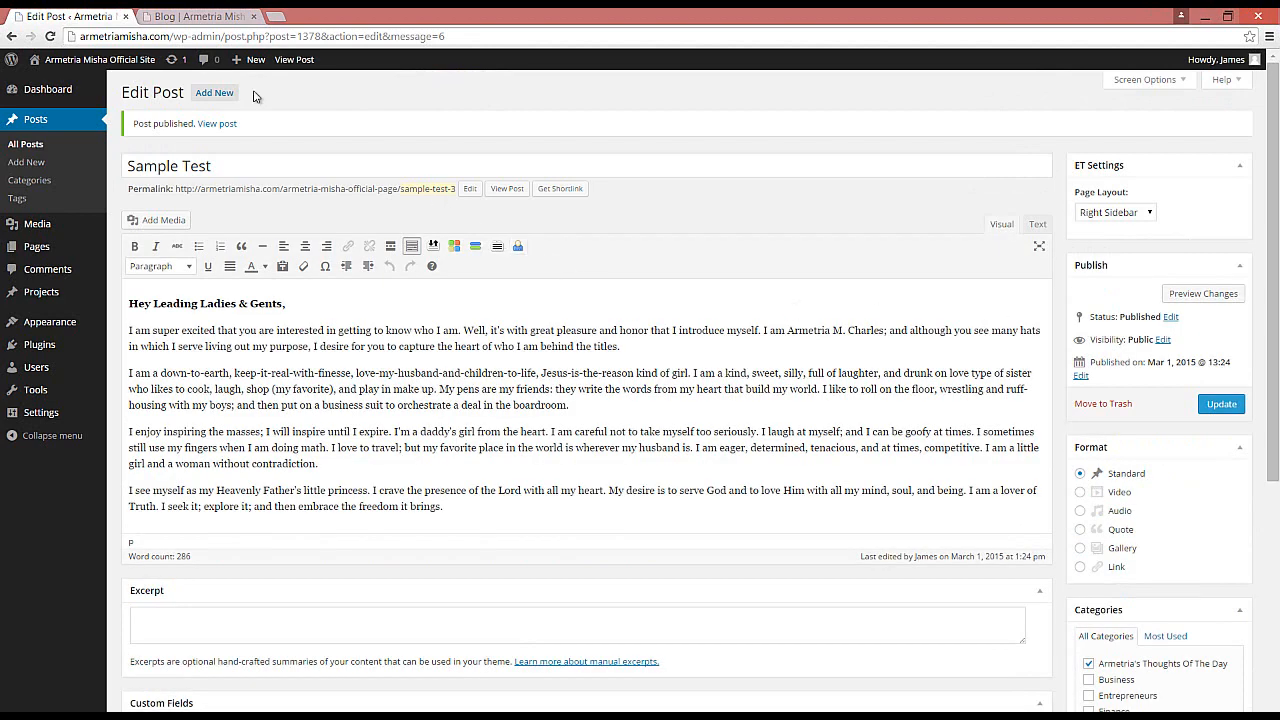
click(188, 18)
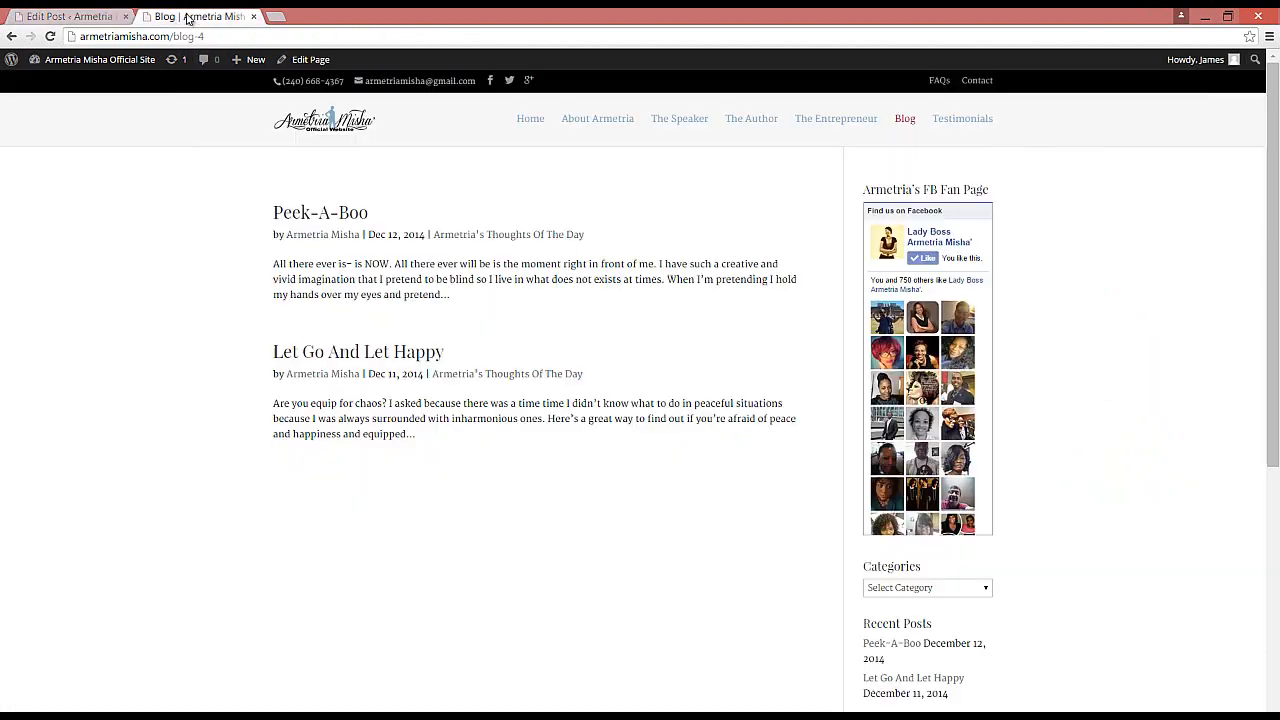
click(50, 37)
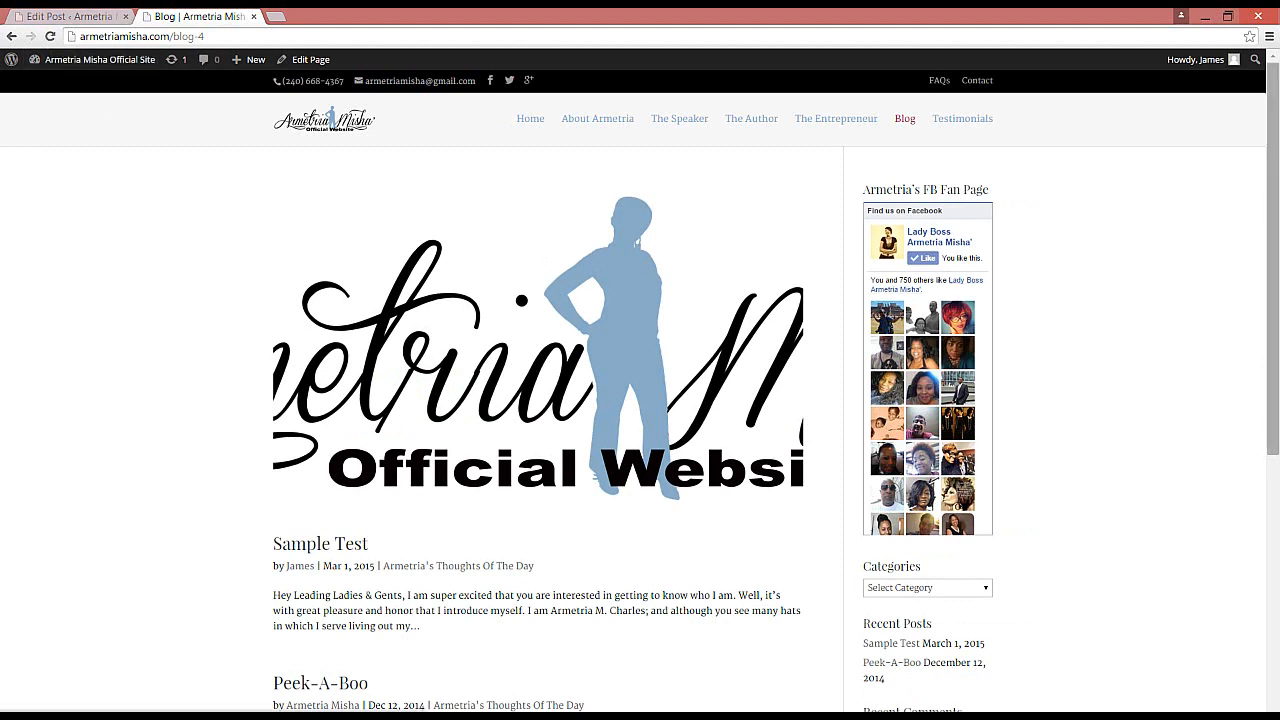
Step: Review the published Sample Test post and the other blog posts on the live site
drag(1268, 201, 1267, 290)
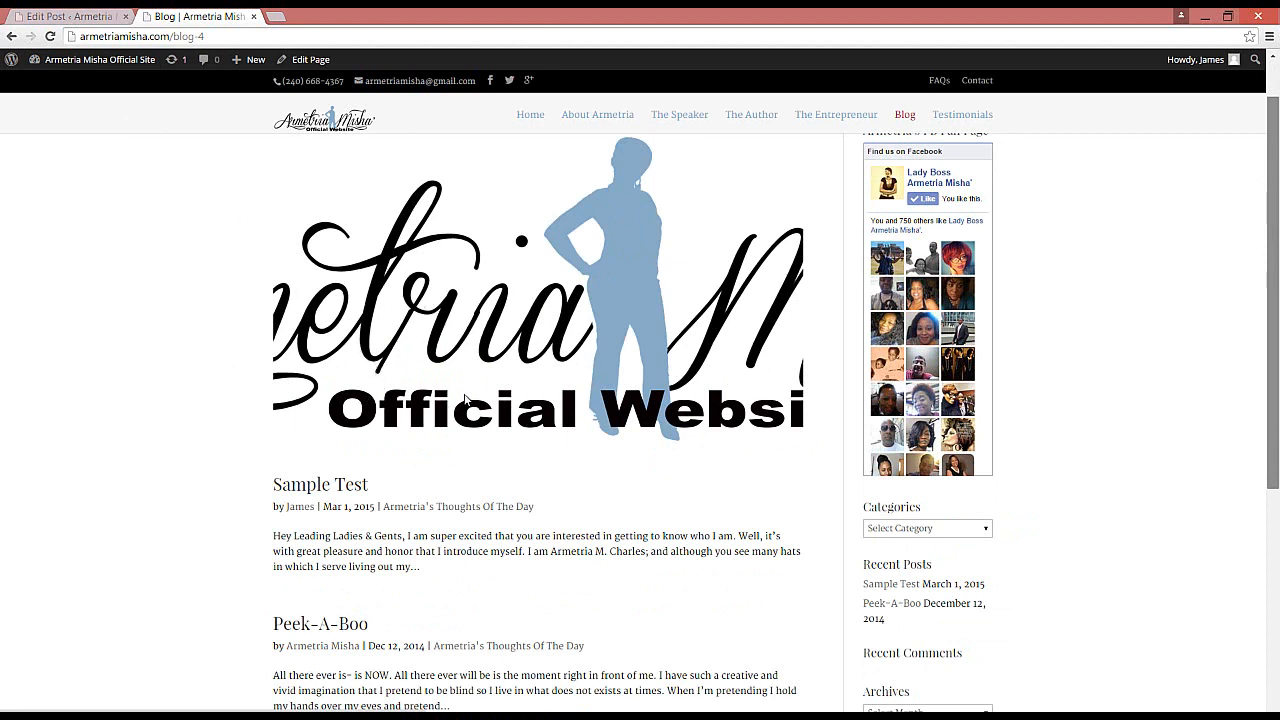
scroll(468, 390, down, 1)
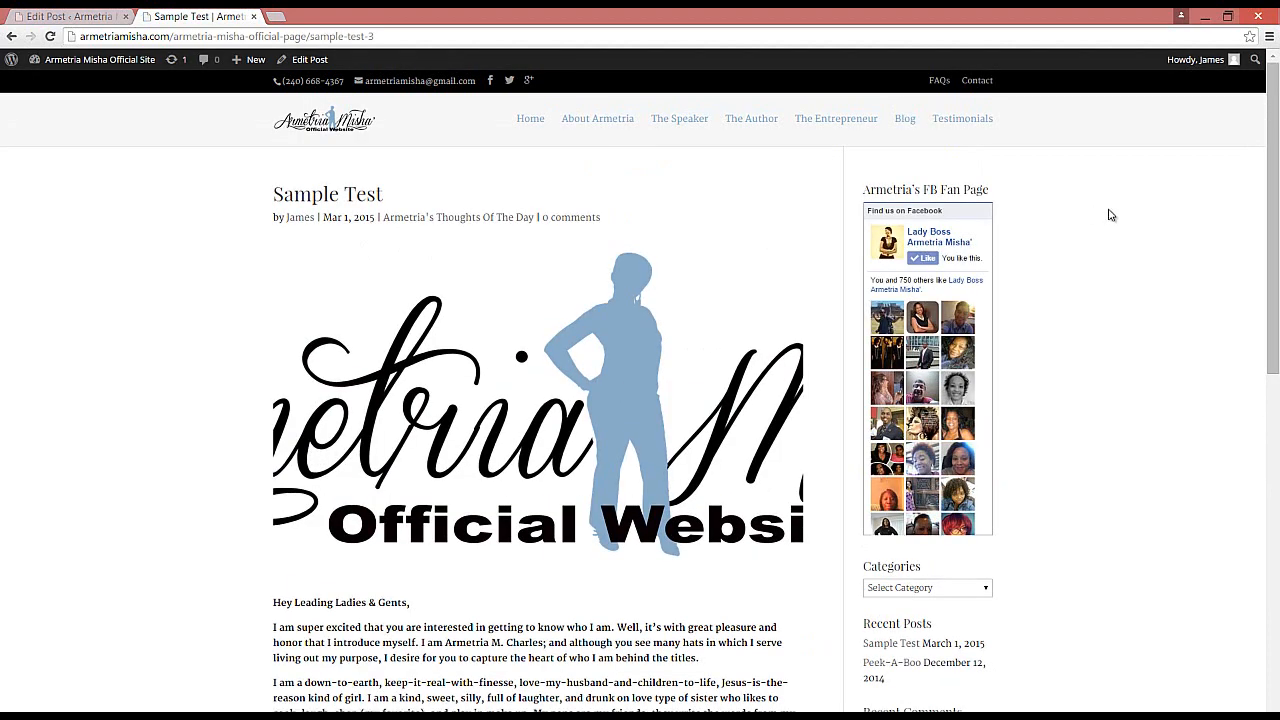
drag(1272, 111, 1263, 291)
scroll(1263, 291, down, 3)
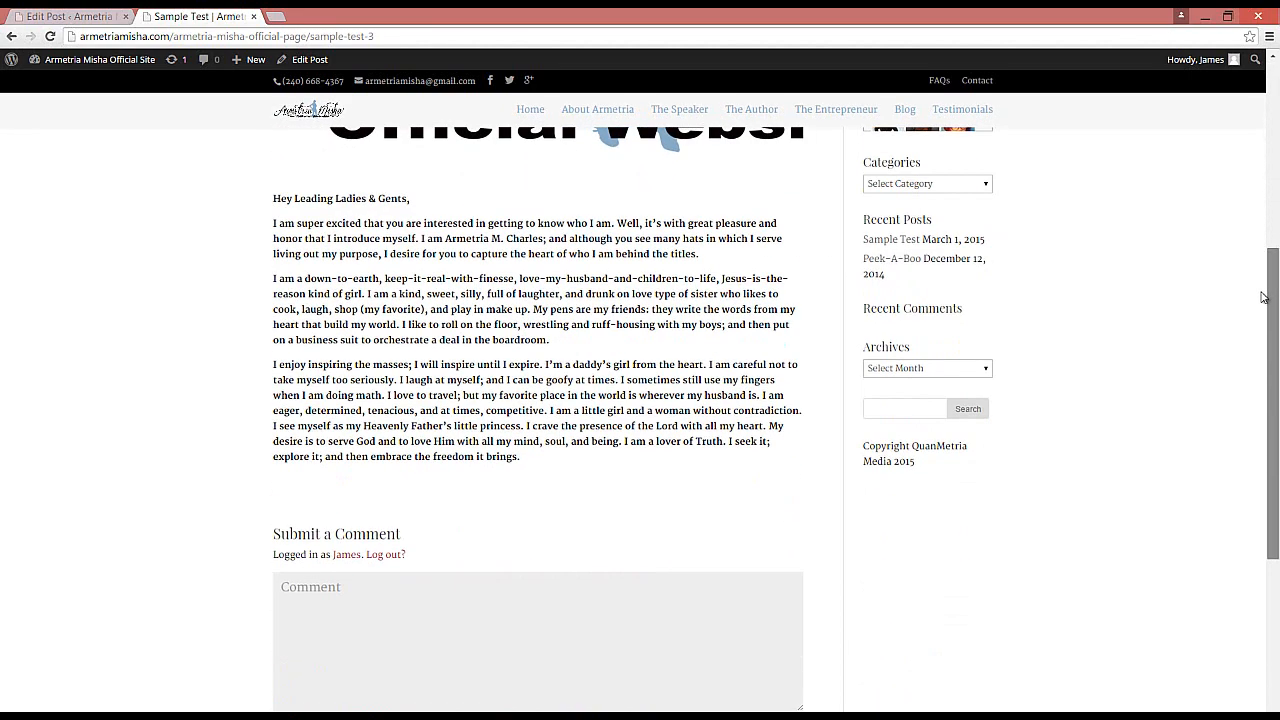
scroll(1263, 306, up, 3)
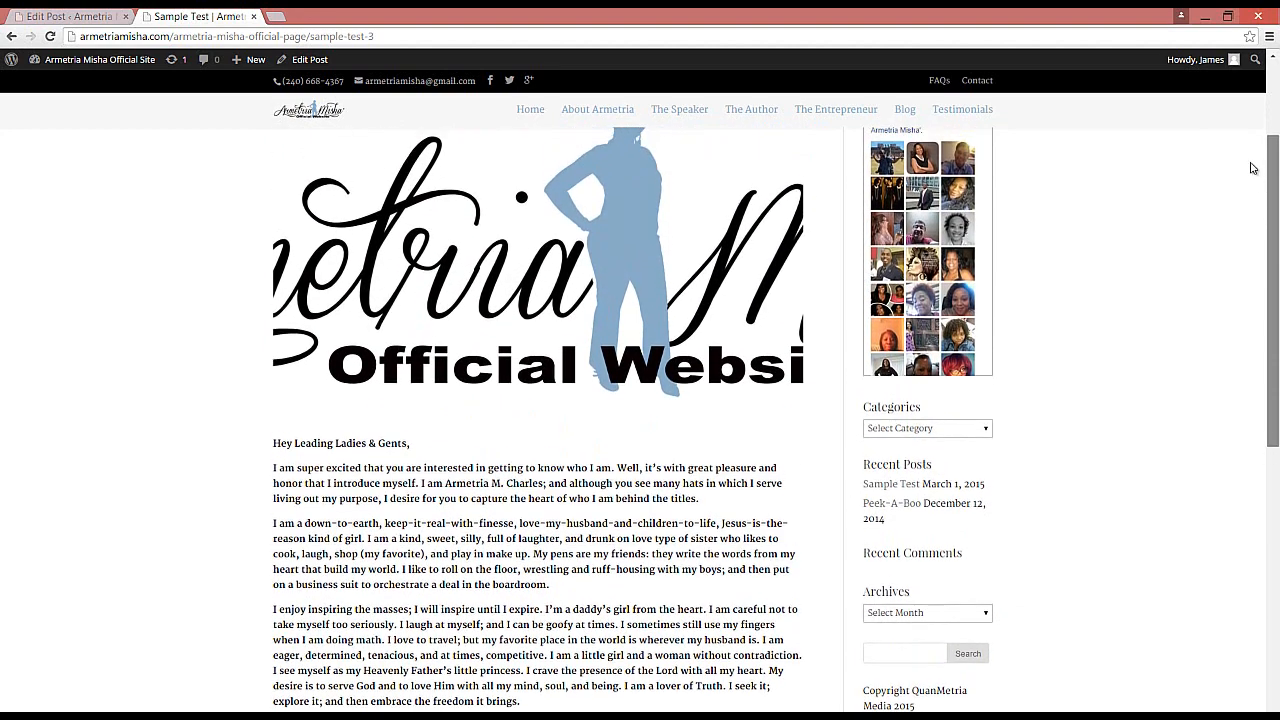
scroll(1255, 170, up, 1)
scroll(1248, 142, up, 1)
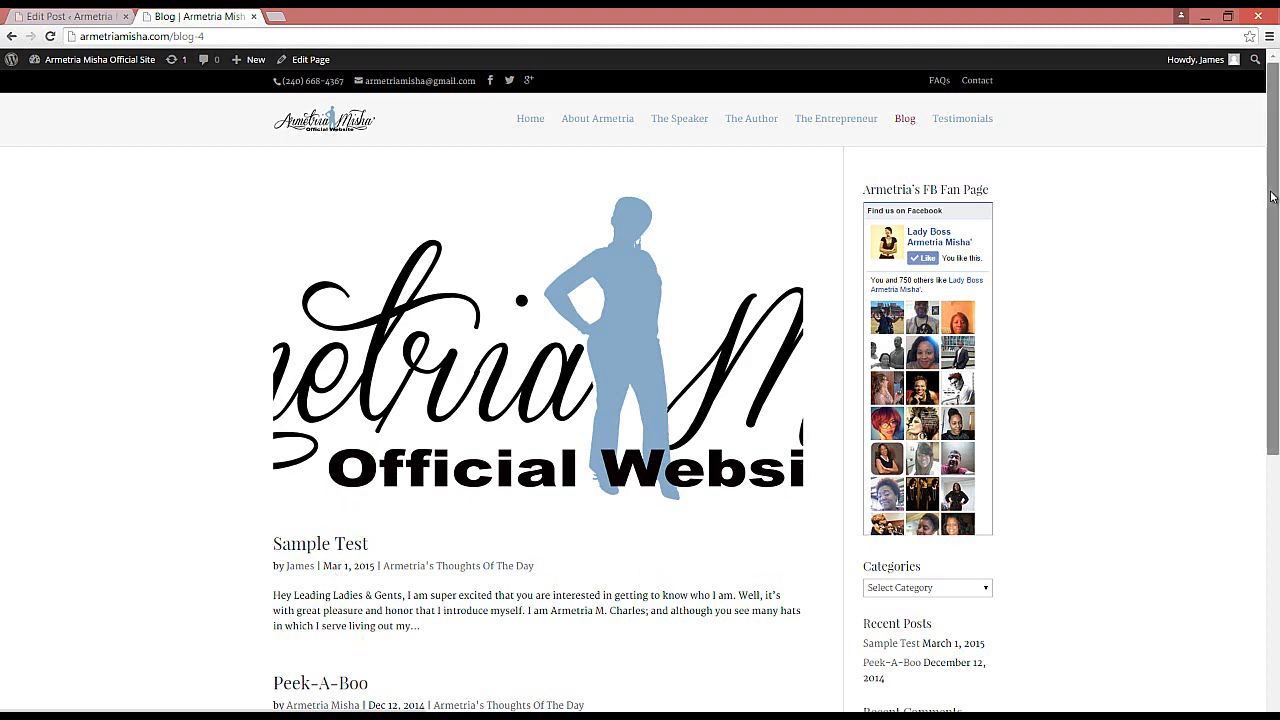
drag(1272, 197, 1262, 340)
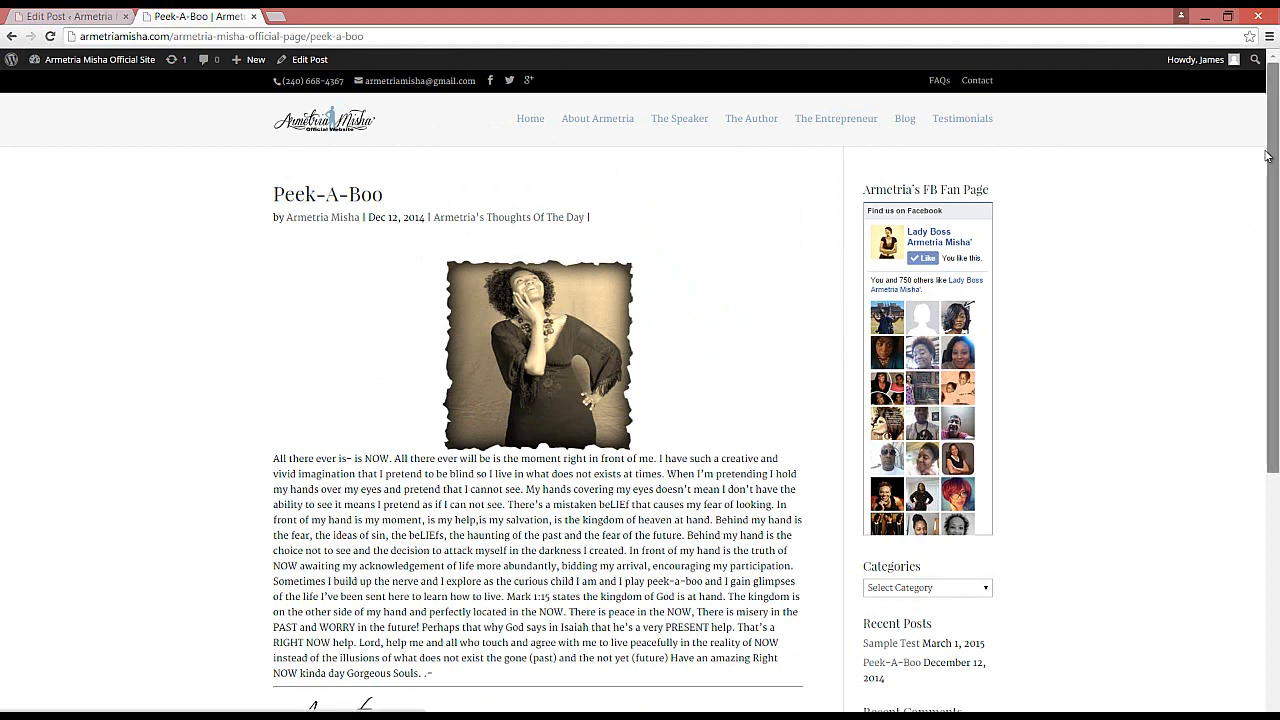
scroll(1272, 150, down, 2)
scroll(1272, 127, up, 2)
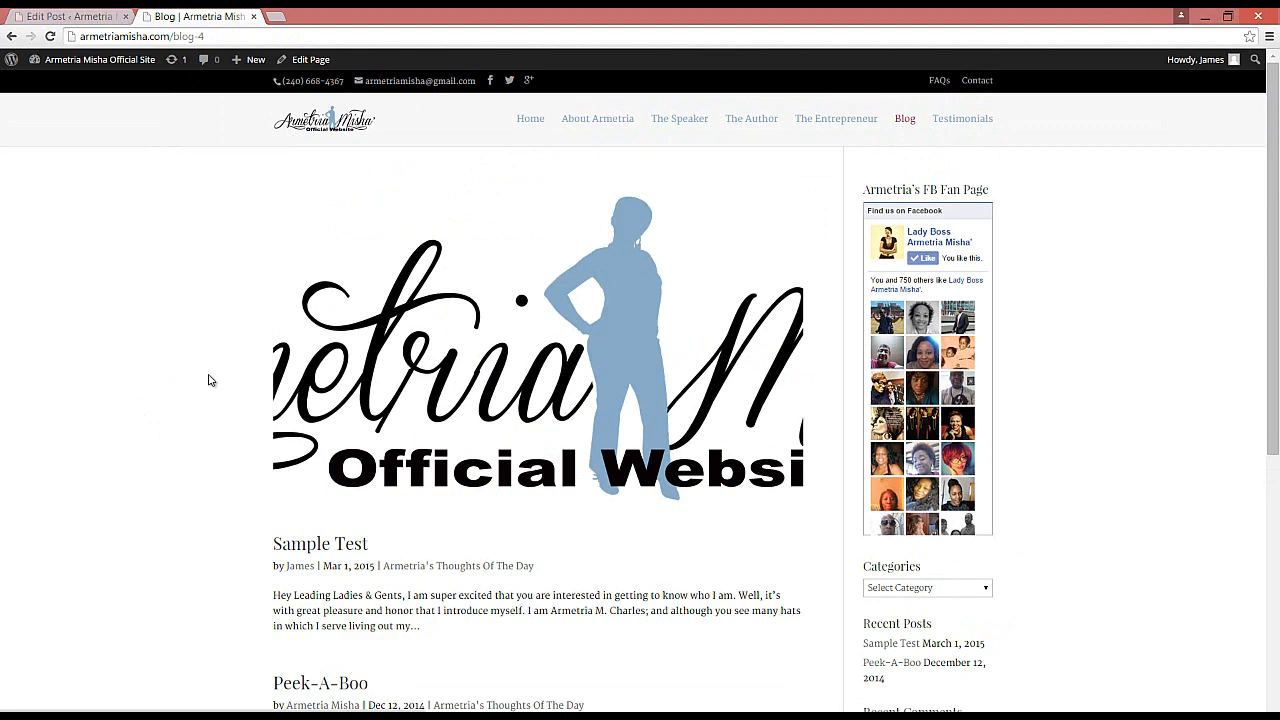
Step: Remove the featured image from the post in the editor
click(82, 18)
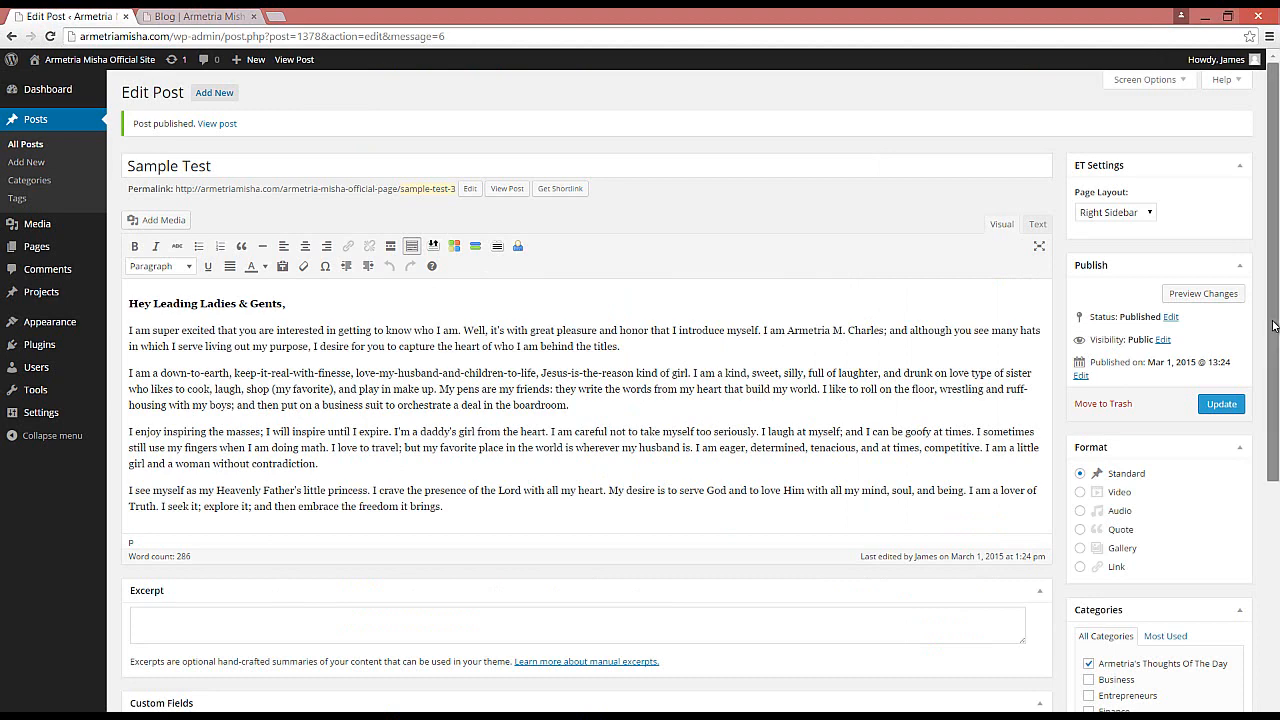
scroll(1261, 419, down, 3)
scroll(1263, 542, down, 1)
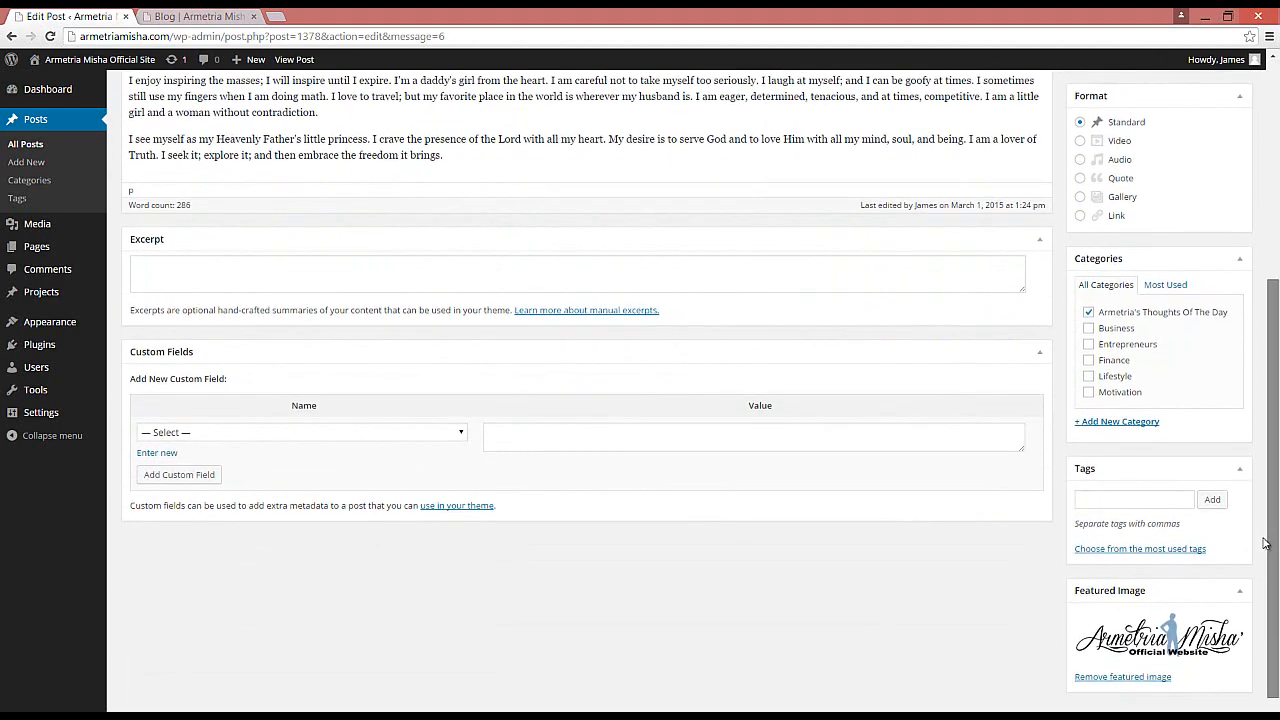
click(1106, 674)
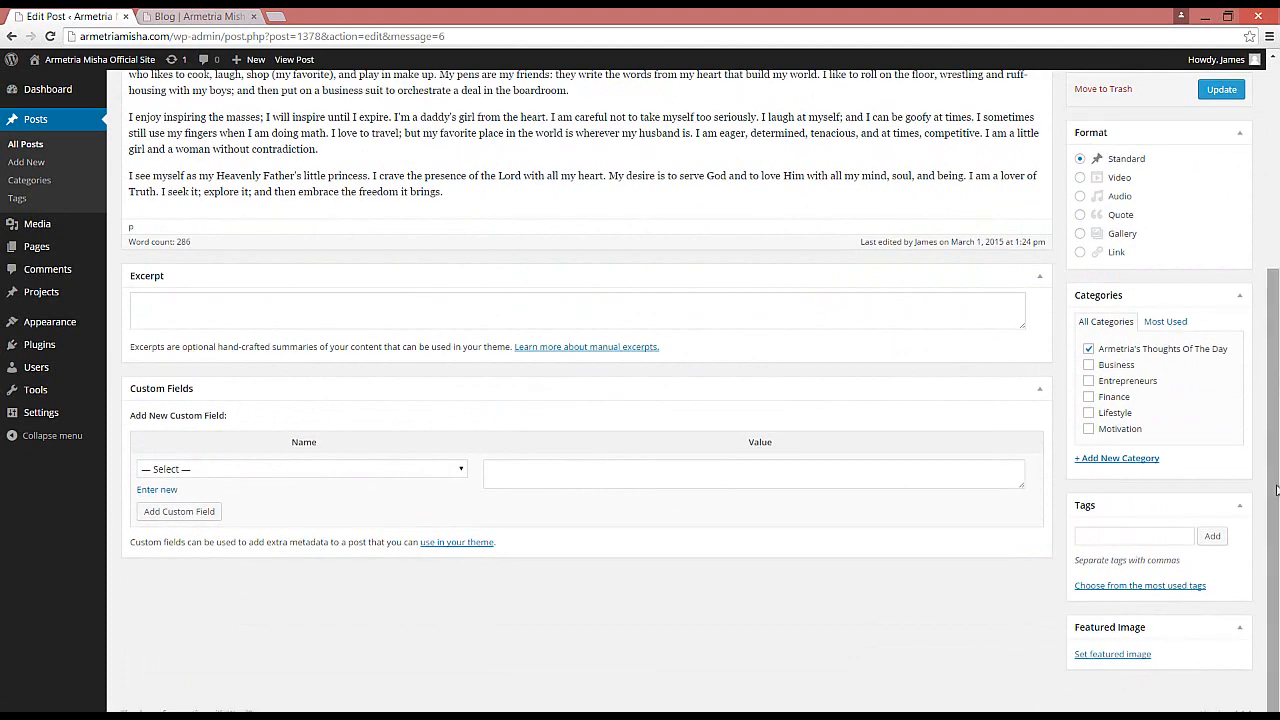
drag(1276, 489, 1274, 259)
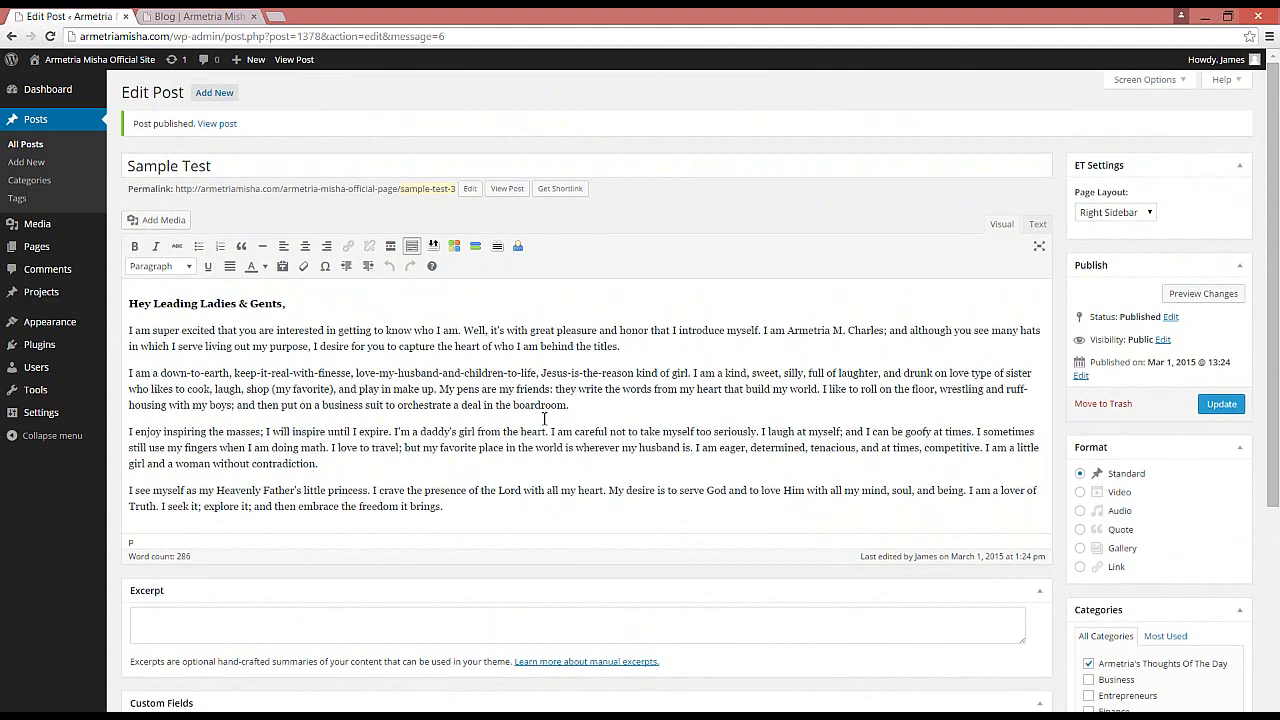
Step: Insert the red-shirt photo from the media library on a new line above the greeting in the post body
click(130, 303)
key(Return)
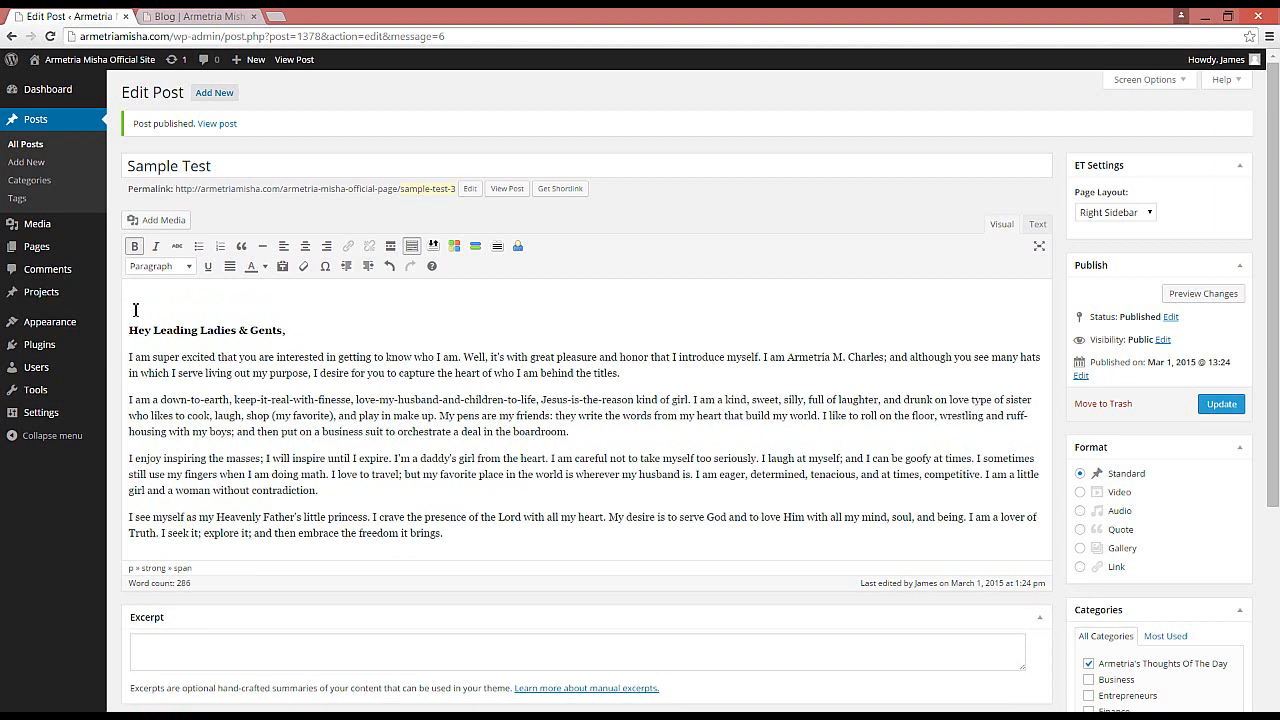
click(135, 309)
click(151, 222)
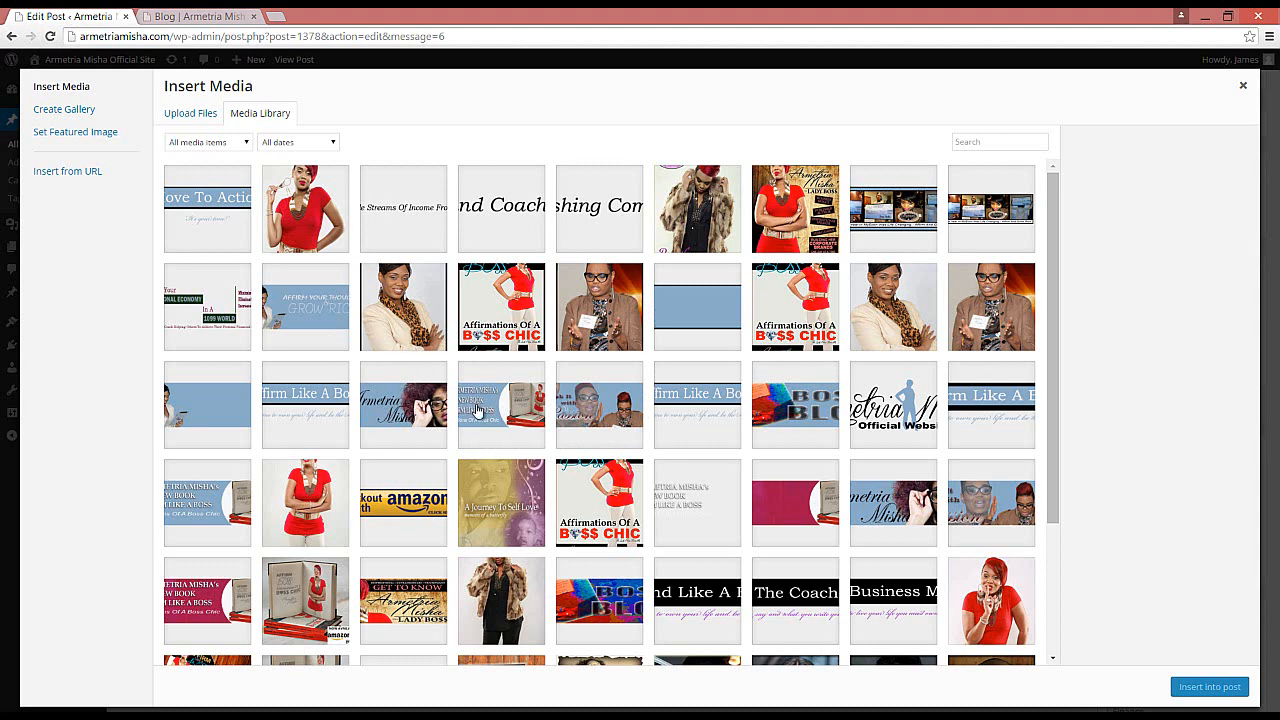
click(988, 592)
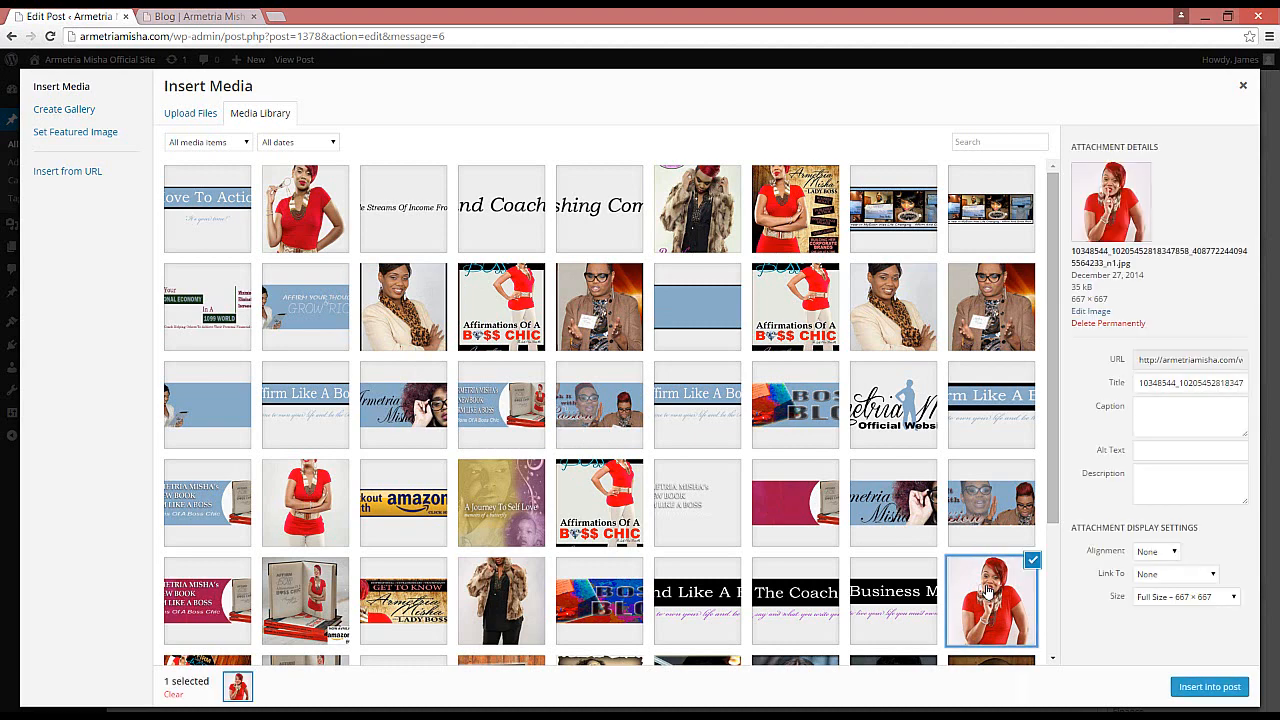
click(1208, 687)
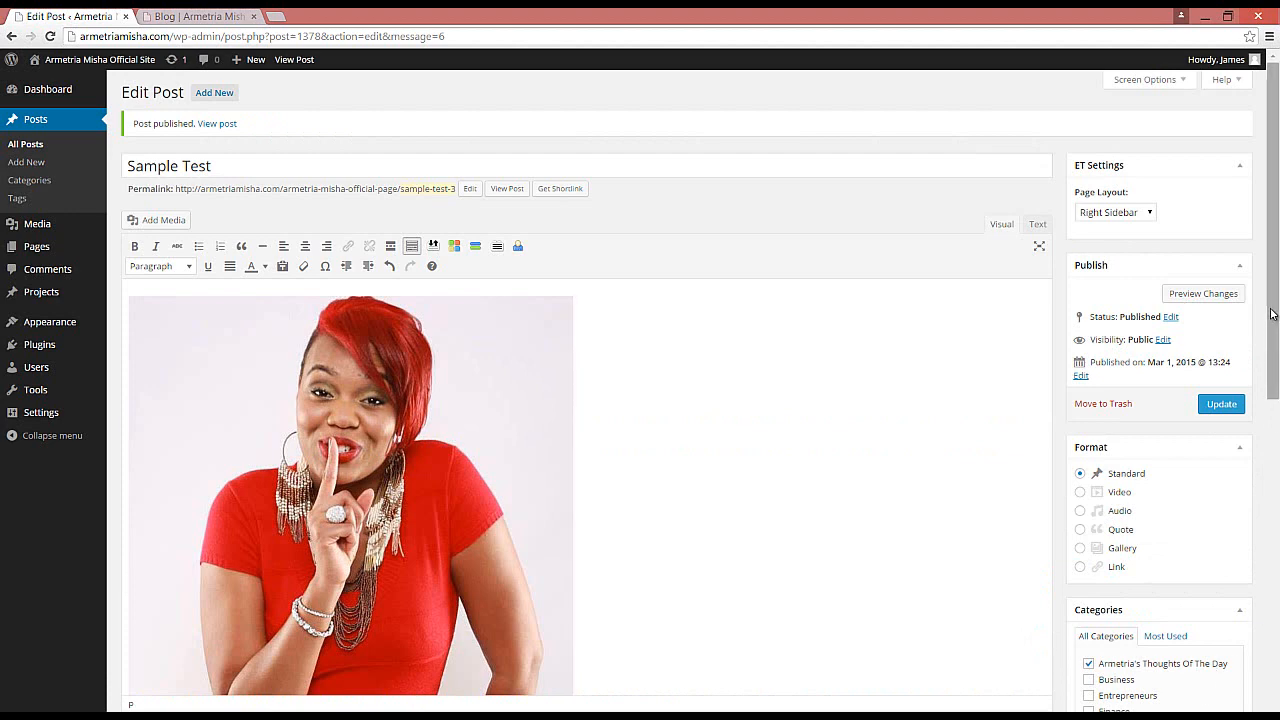
Step: Shrink the inserted photo to a small thumbnail size
drag(1272, 307, 1277, 398)
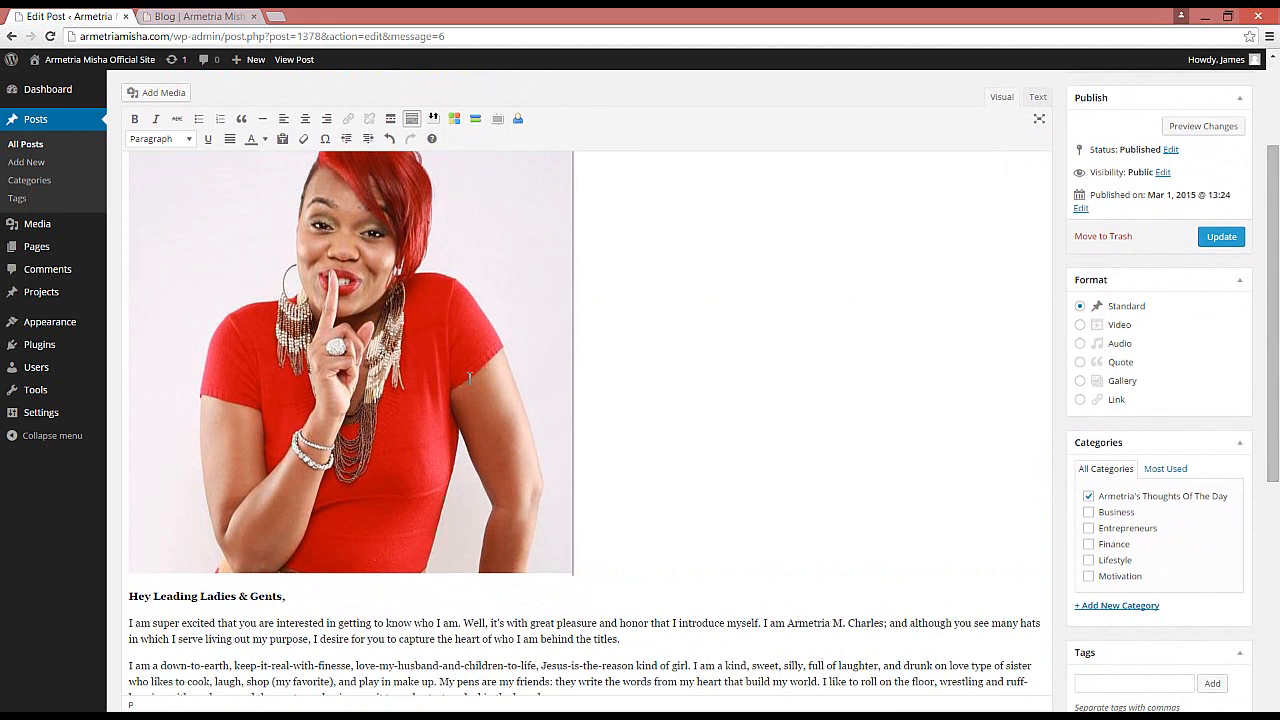
click(507, 231)
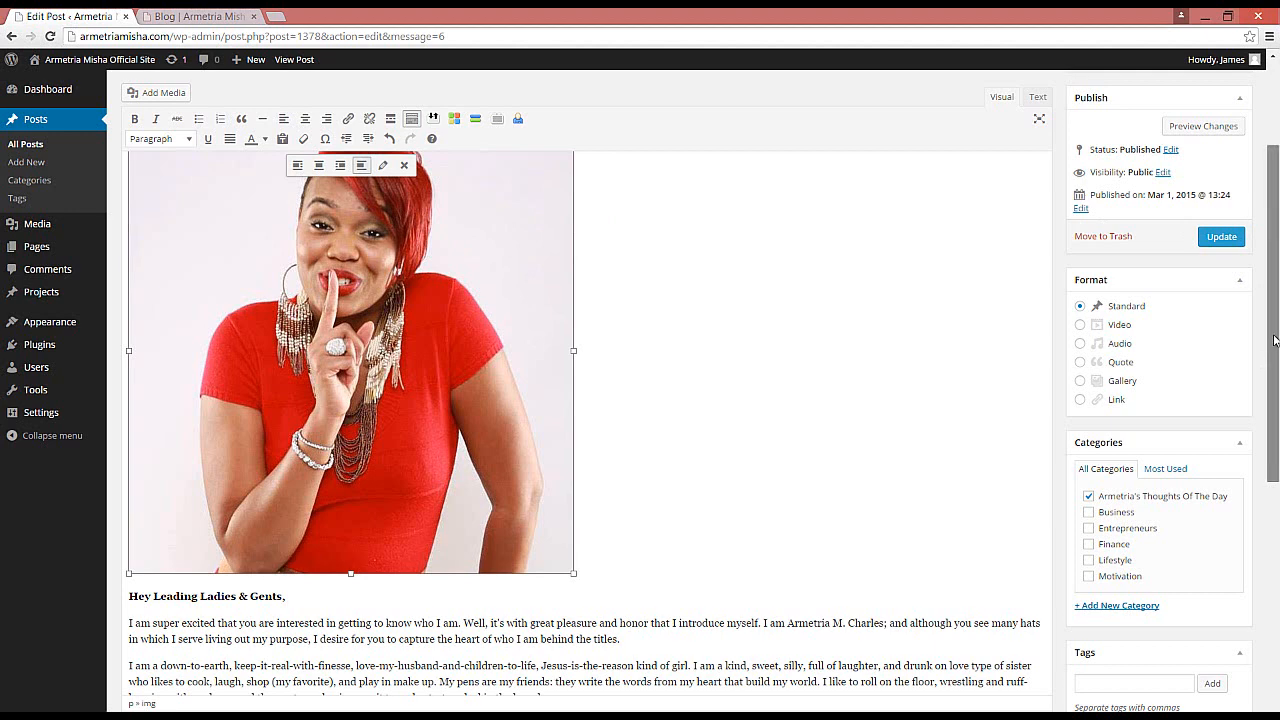
drag(1273, 373, 1273, 326)
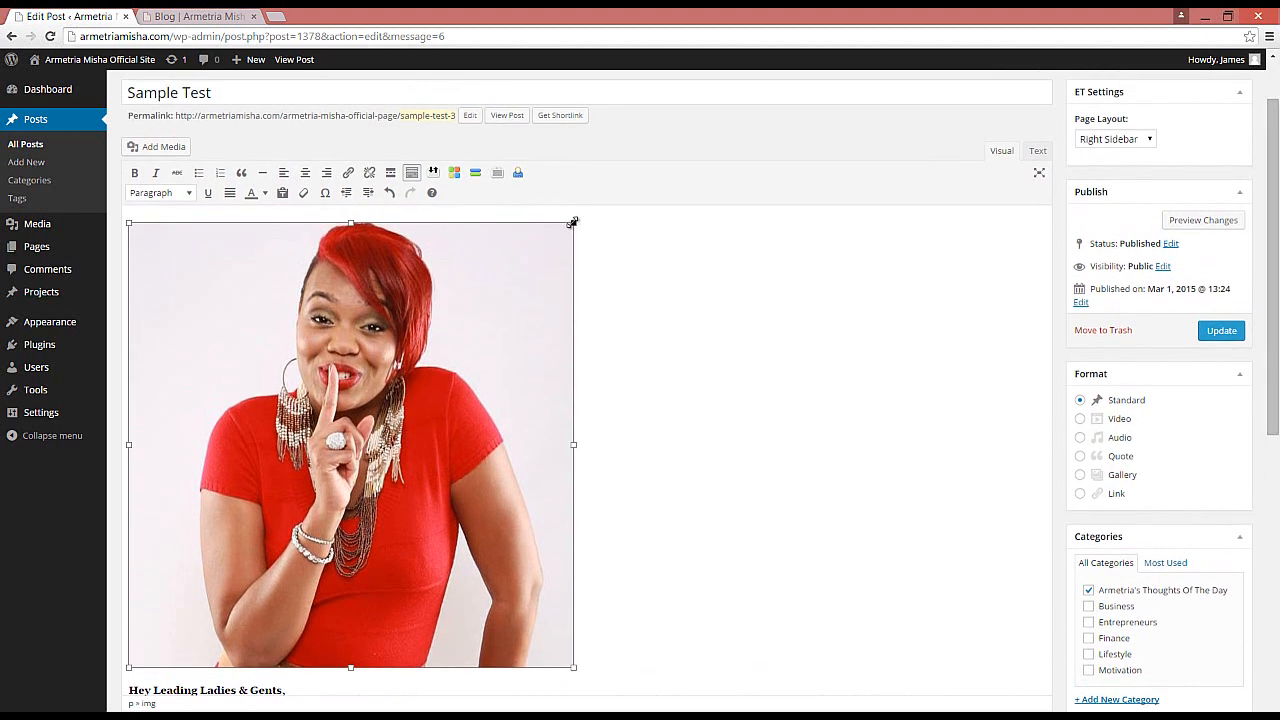
drag(571, 231, 432, 463)
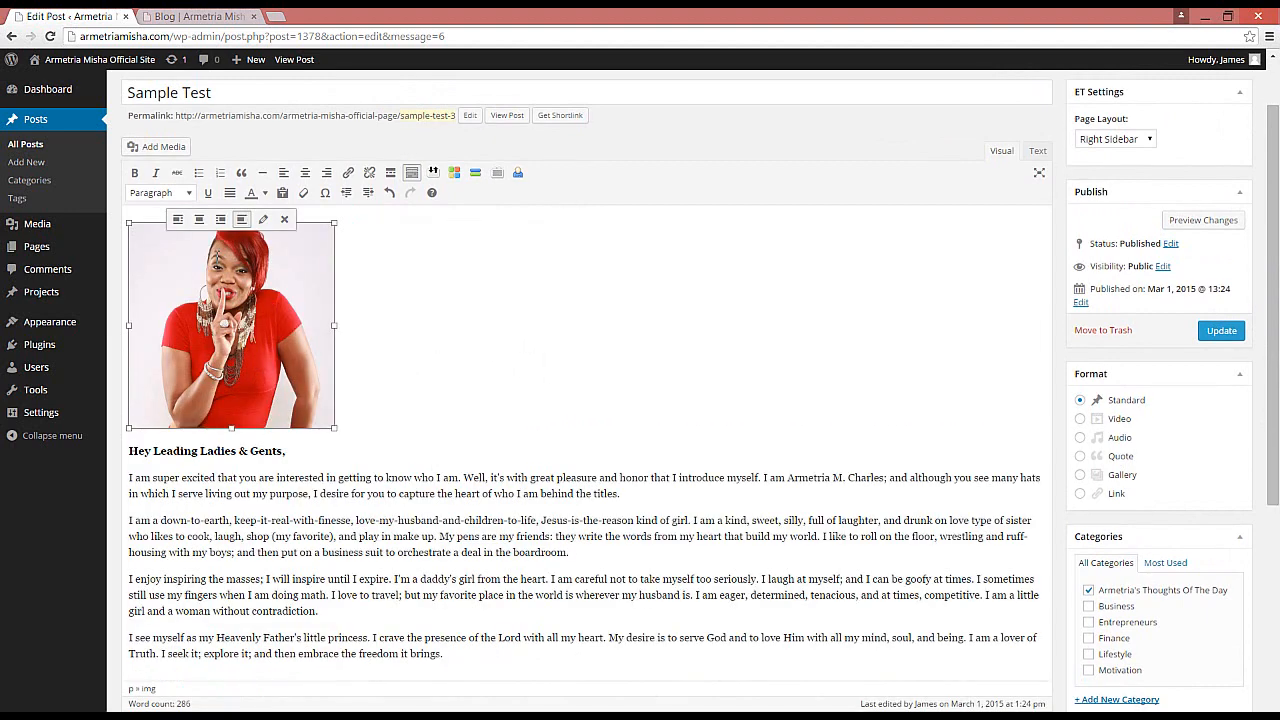
Step: Center-align the photo and update the post
click(199, 220)
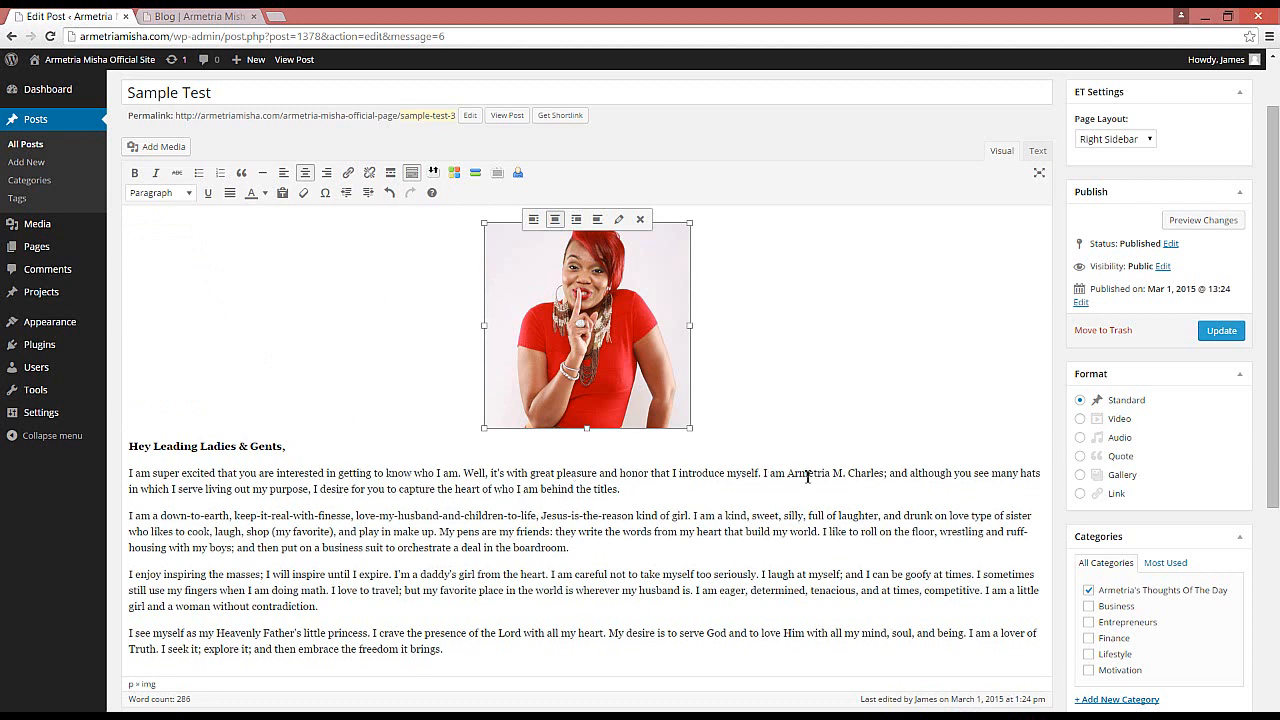
click(1222, 333)
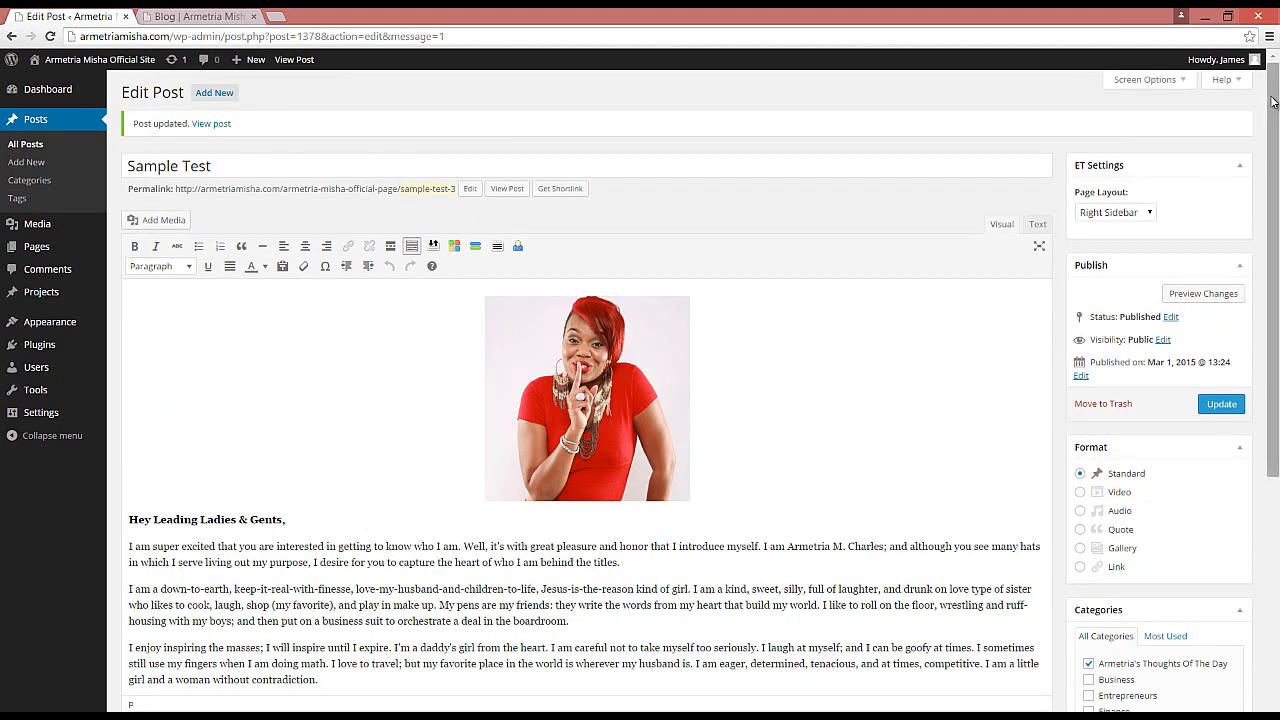
drag(1272, 101, 1259, 219)
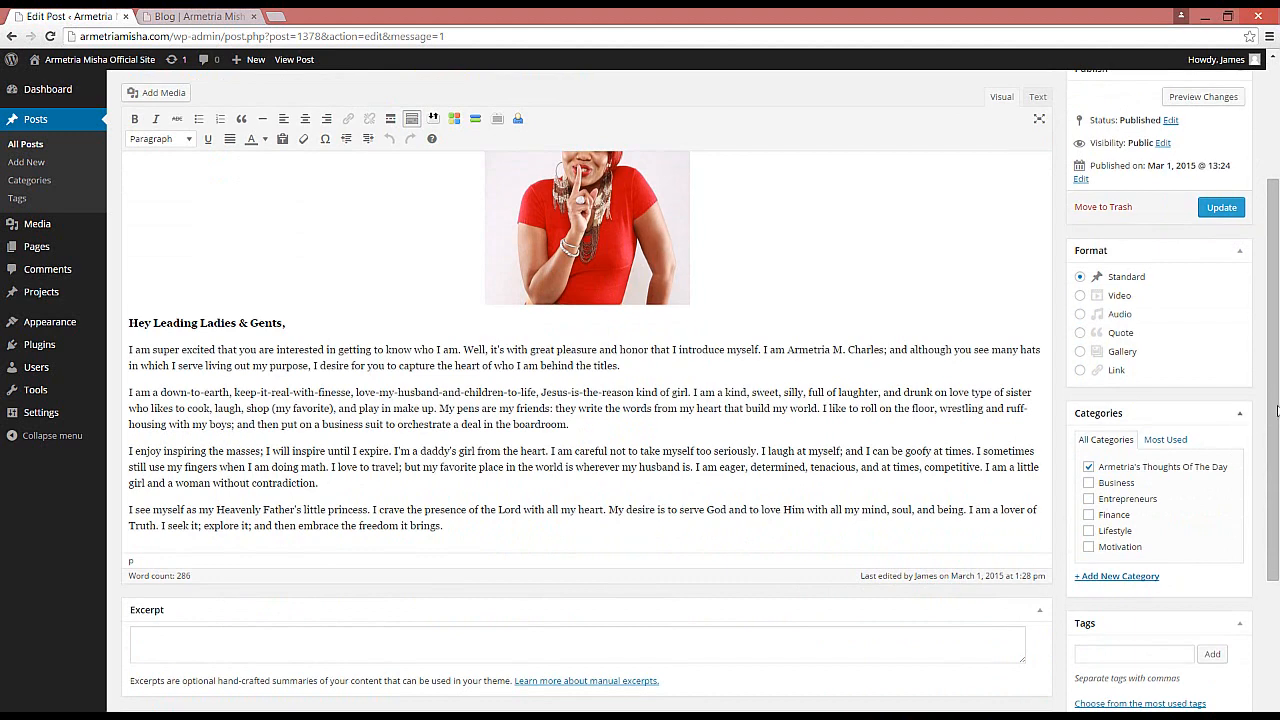
drag(1275, 415, 1277, 285)
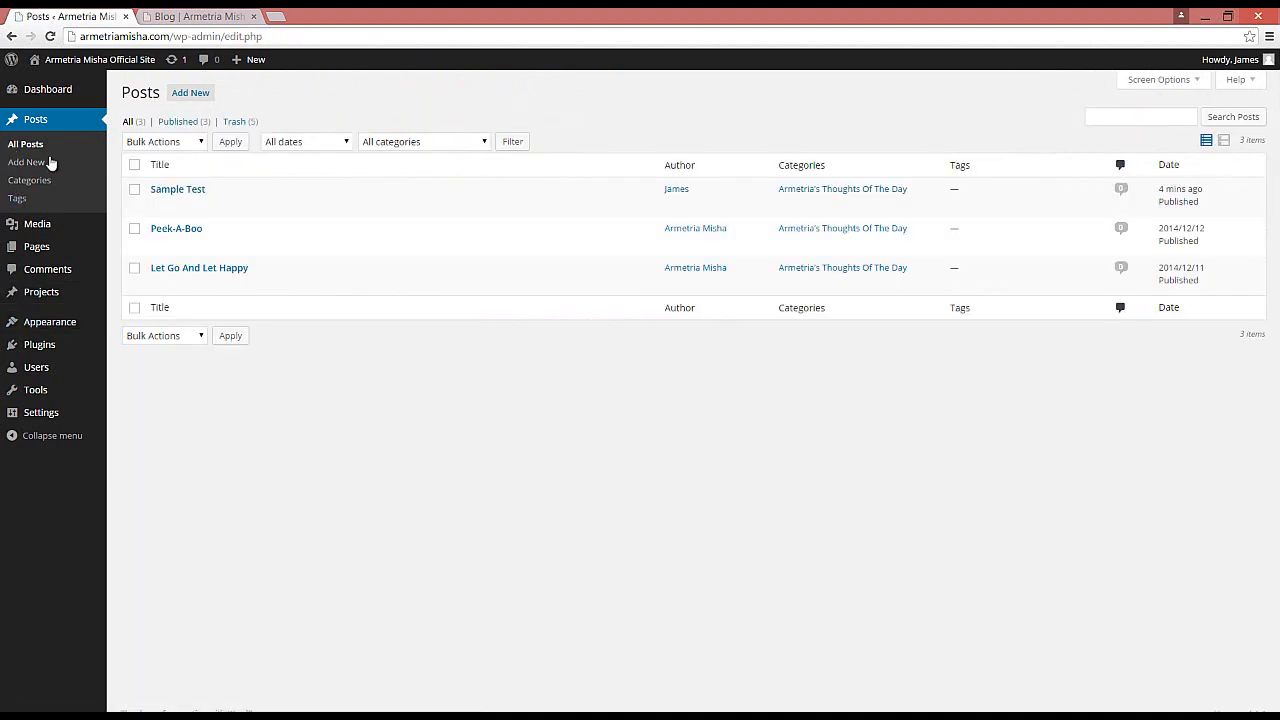
mouse_move(180, 200)
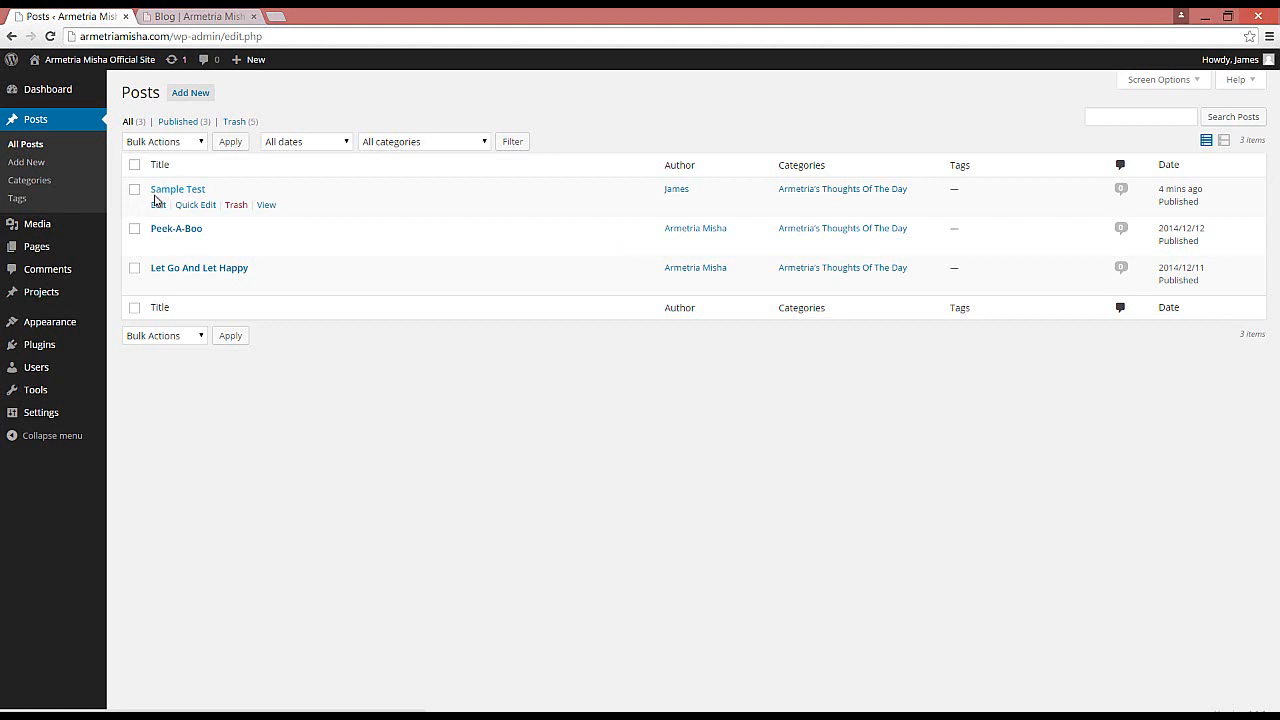
mouse_move(182, 287)
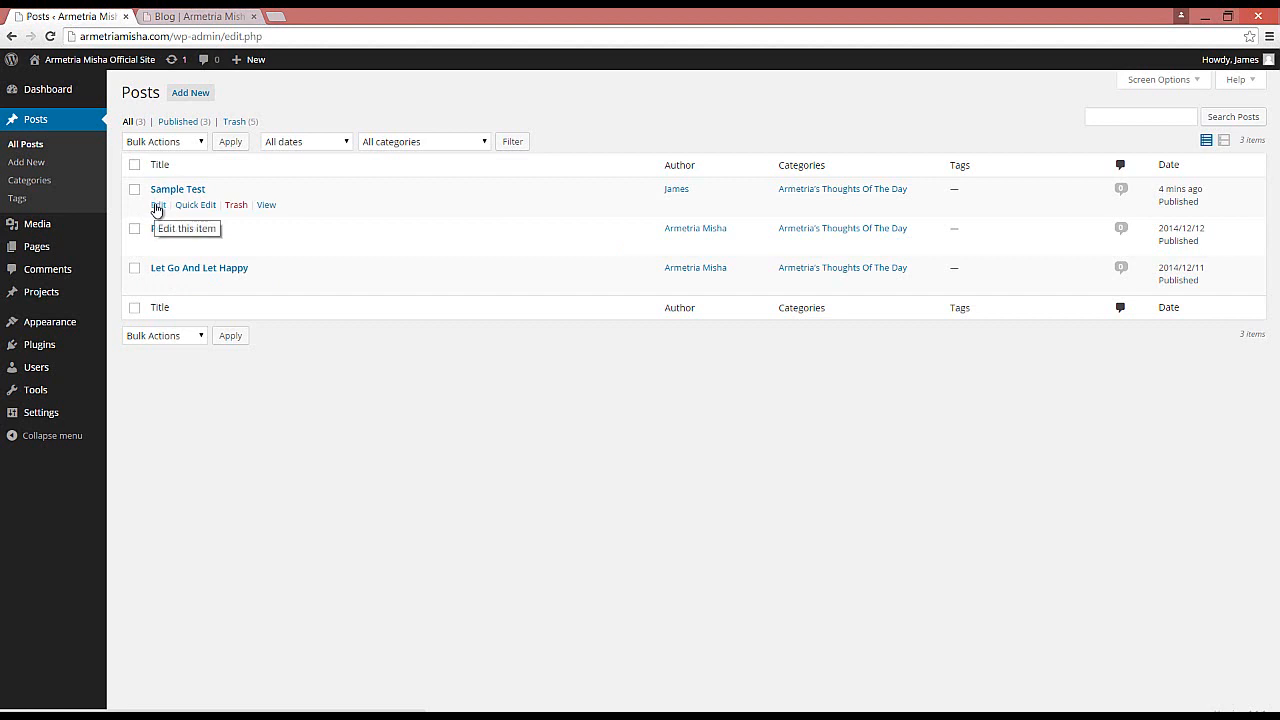
click(157, 208)
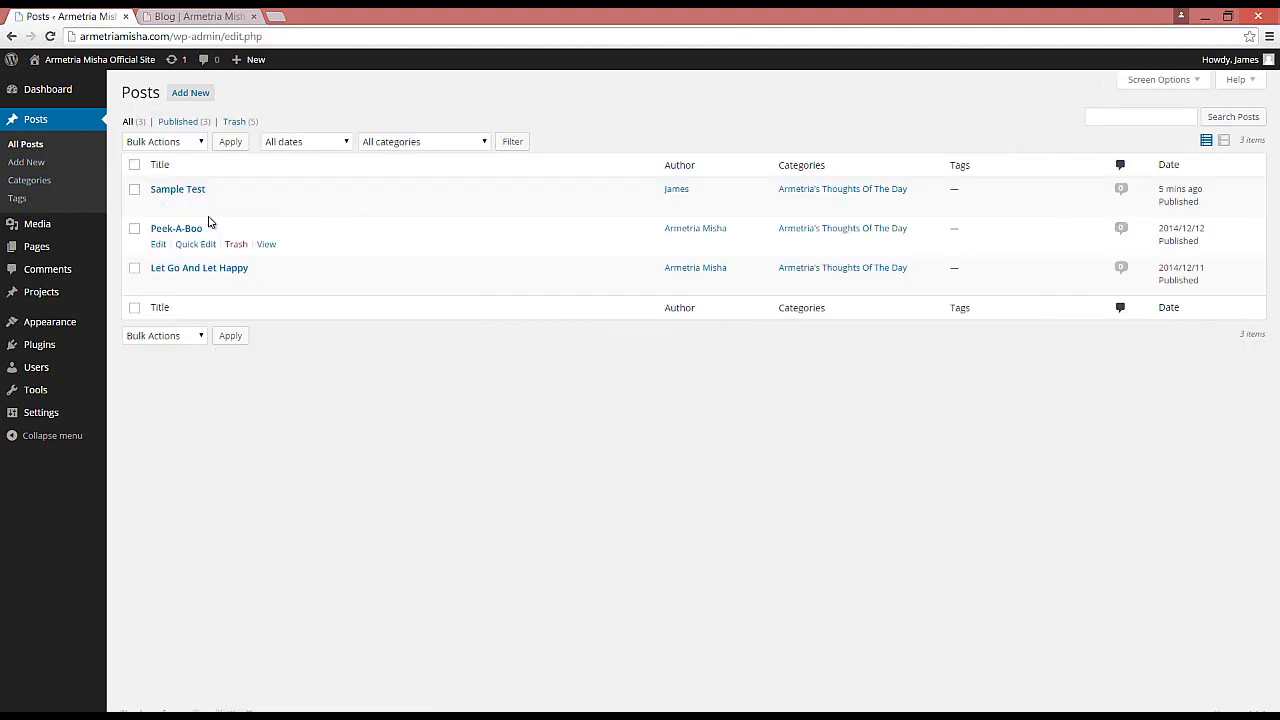
click(194, 208)
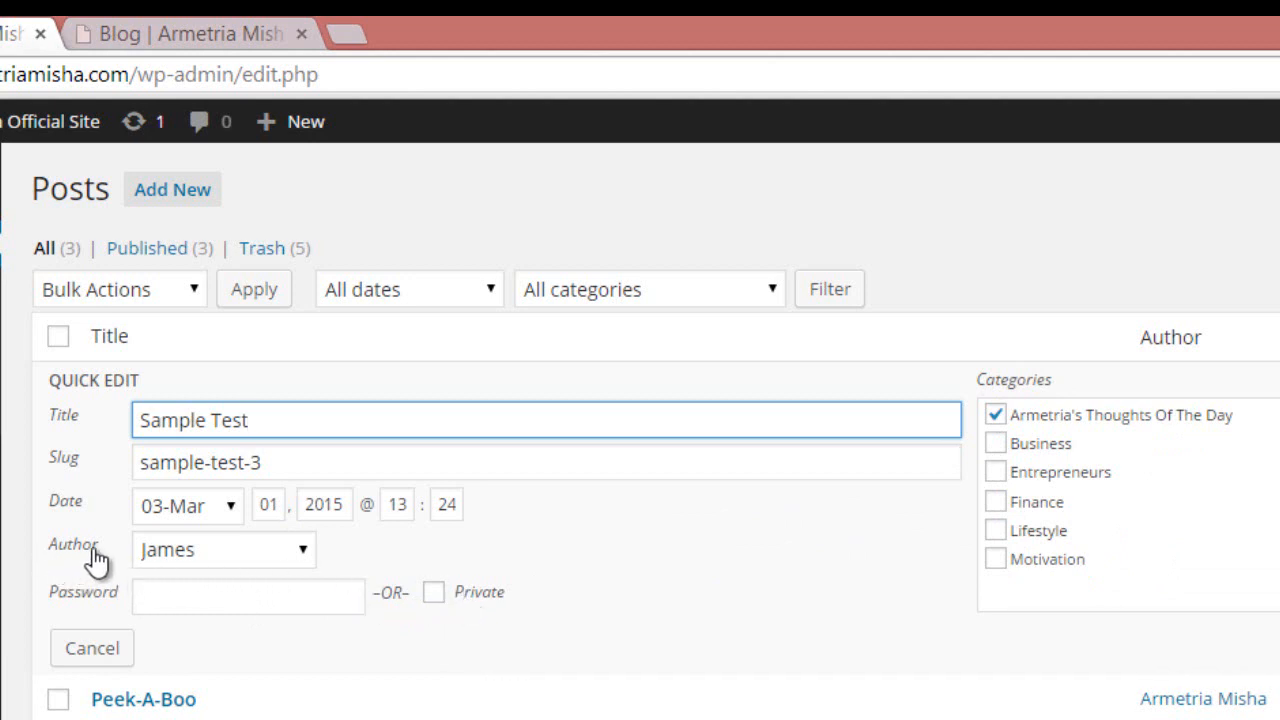
click(298, 551)
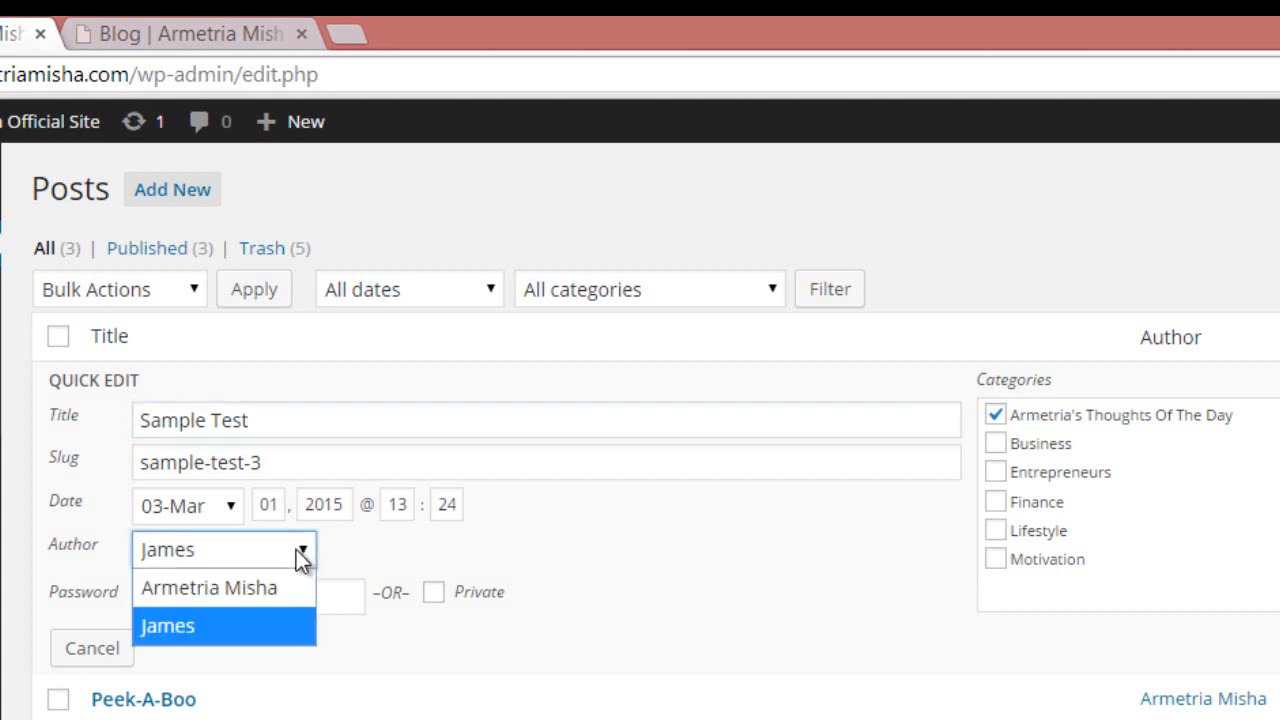
click(219, 587)
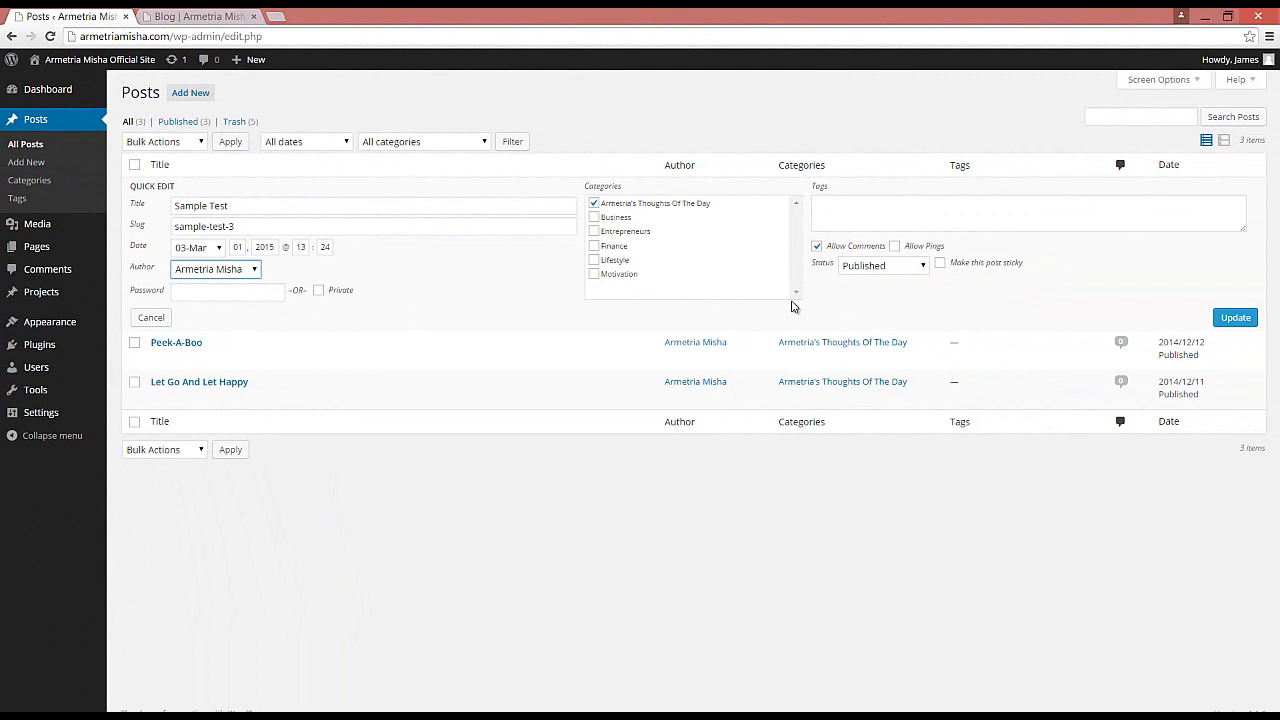
click(1236, 318)
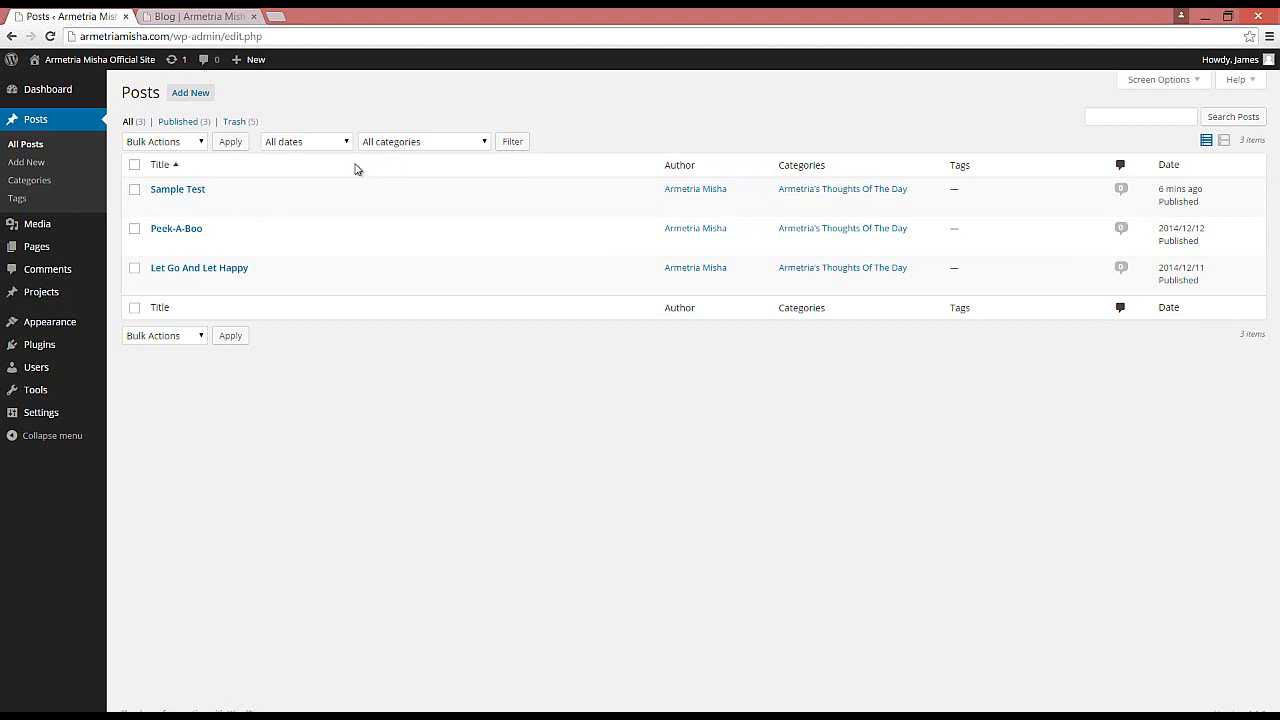
click(198, 17)
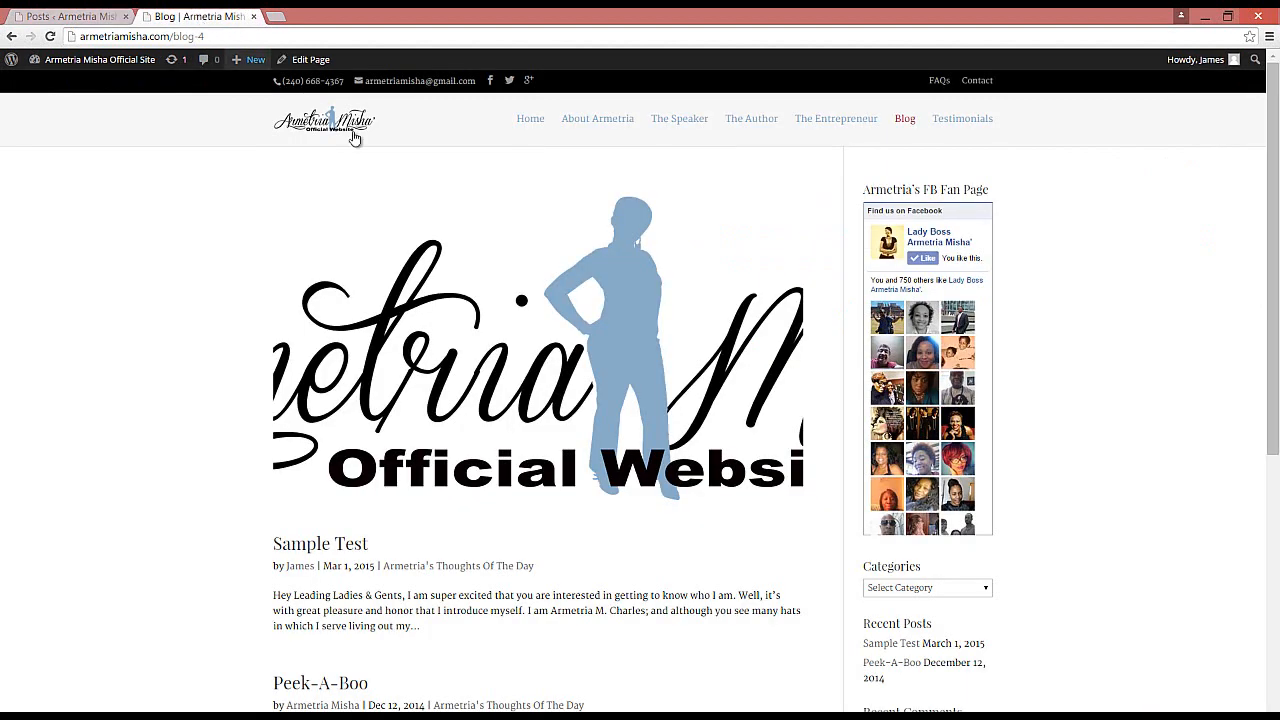
click(50, 37)
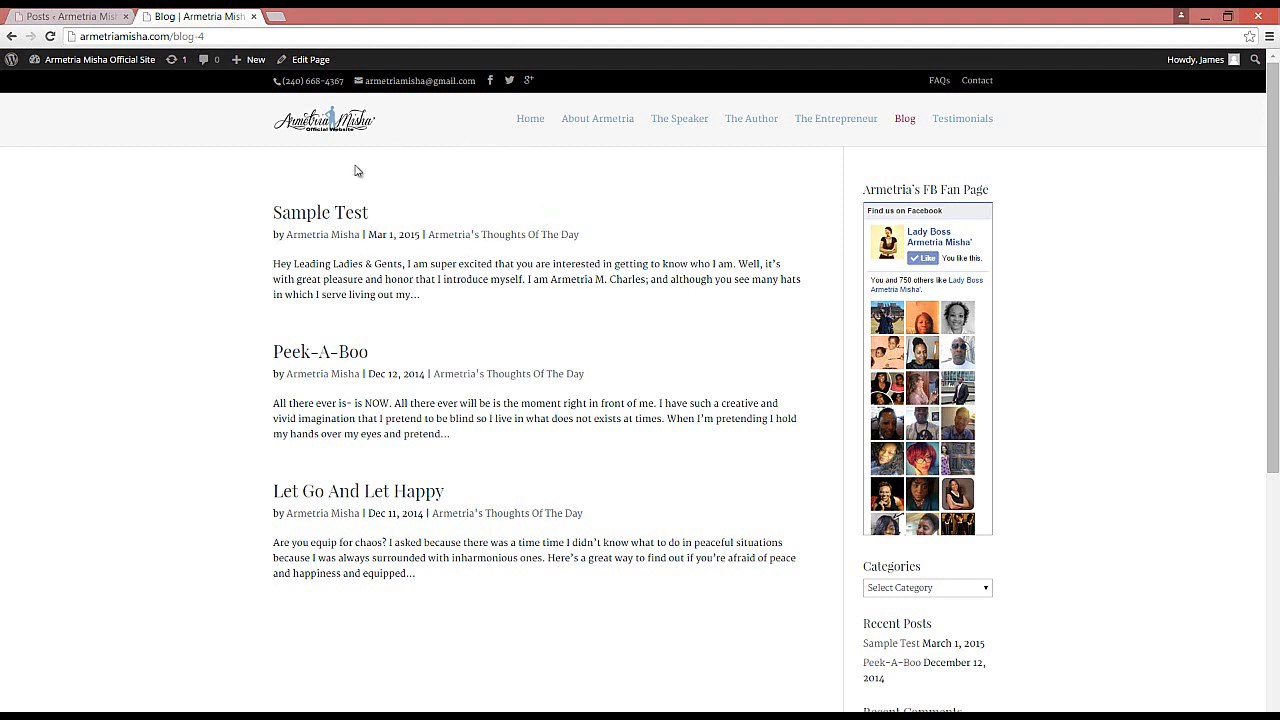
Step: Open the Sample Test post on the live blog and scroll through its image and text
click(323, 215)
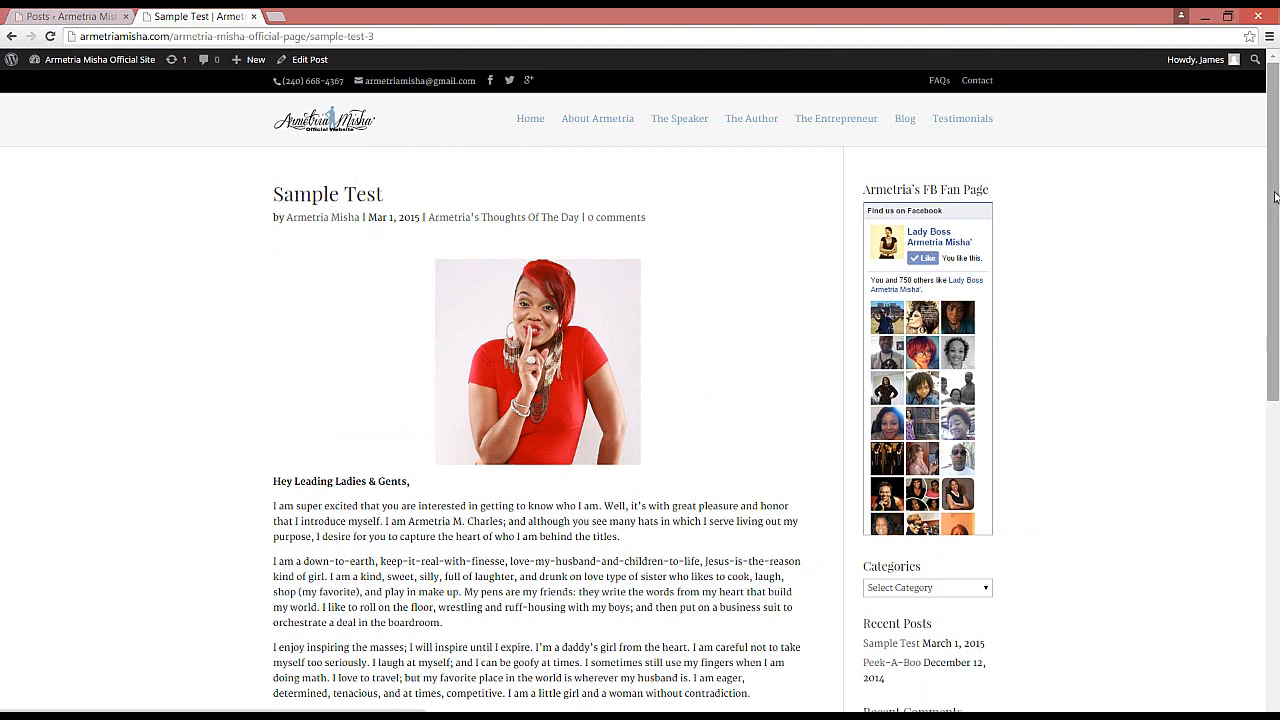
scroll(1274, 196, down, 1)
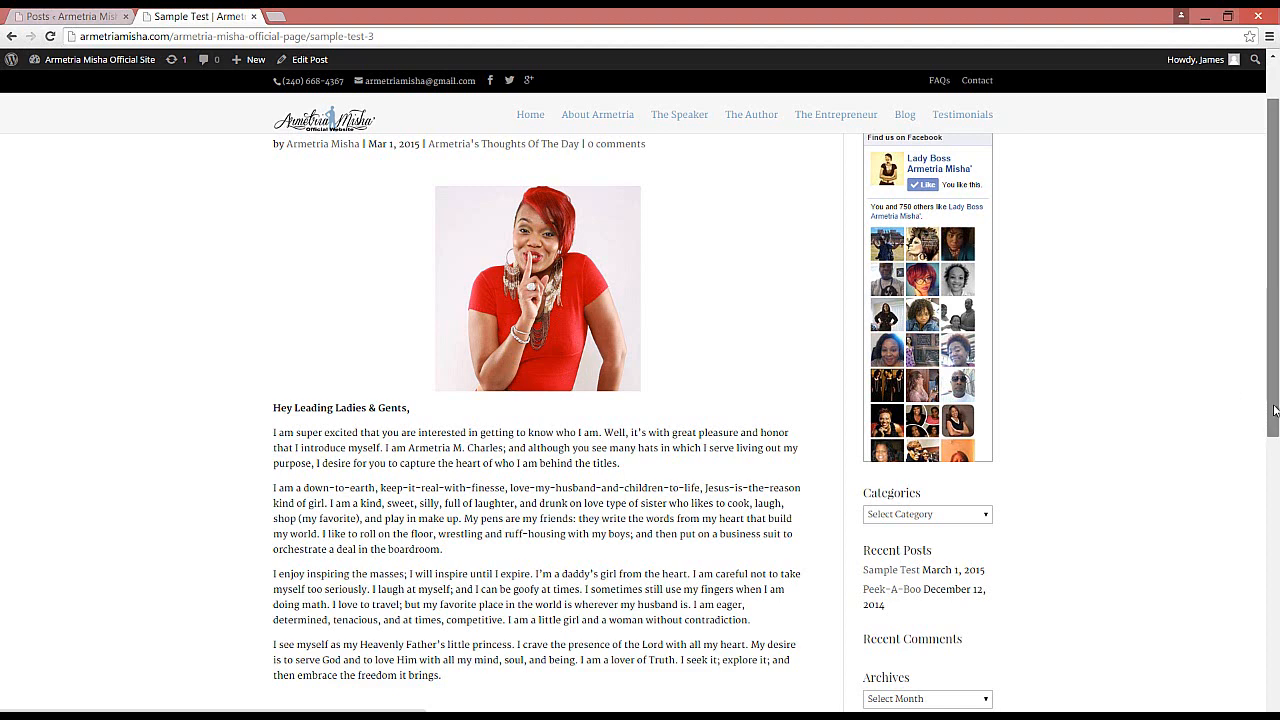
drag(1275, 410, 1267, 552)
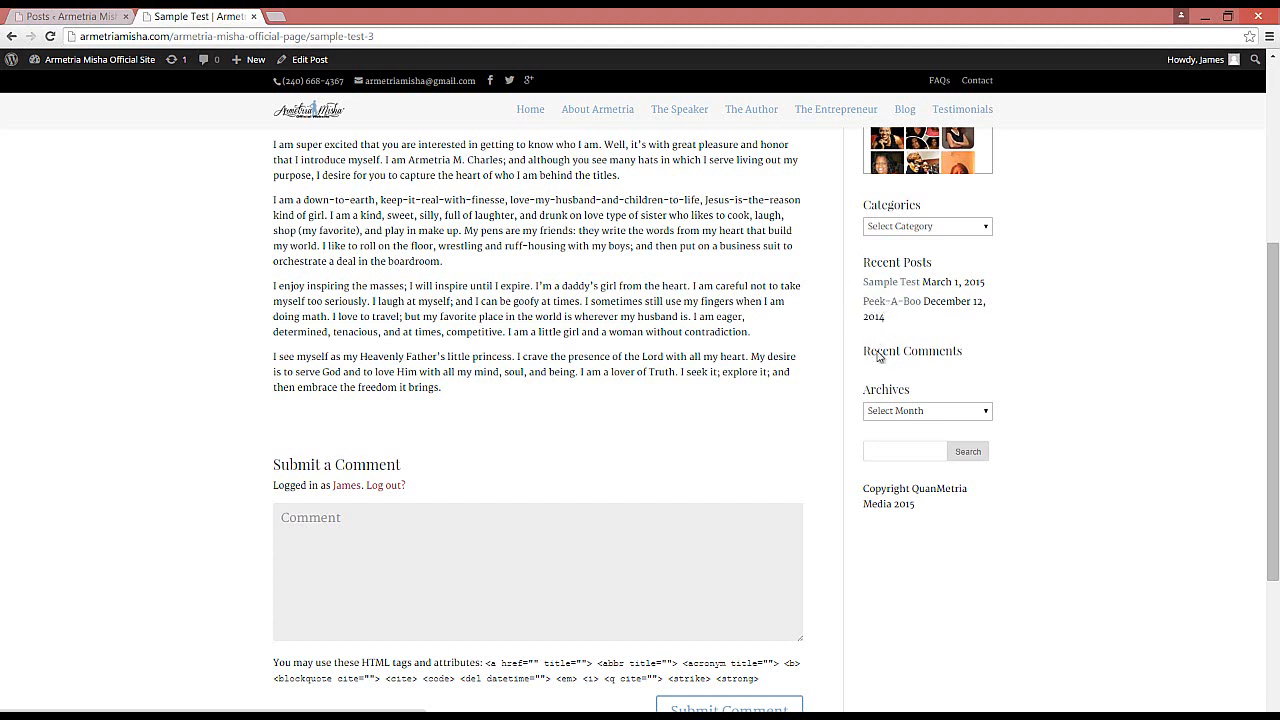
Step: Open the December 2014 archive from the sidebar and navigate to the site's home page
click(984, 414)
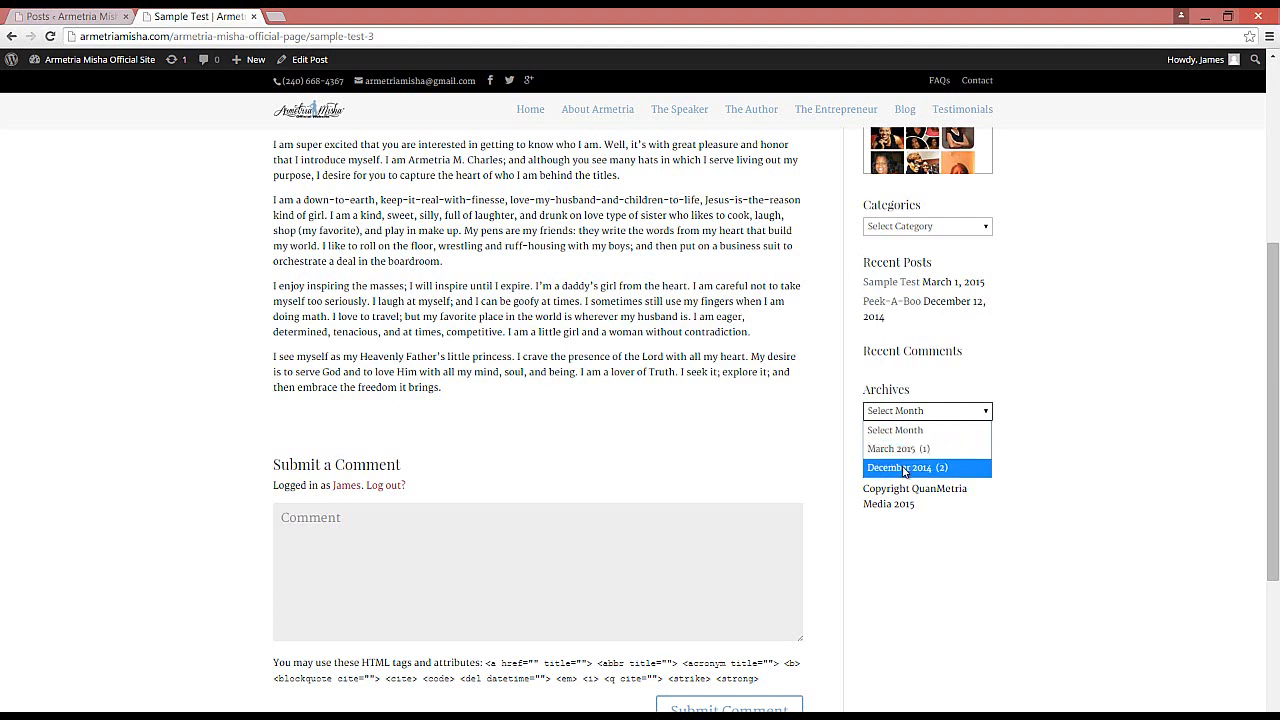
click(903, 468)
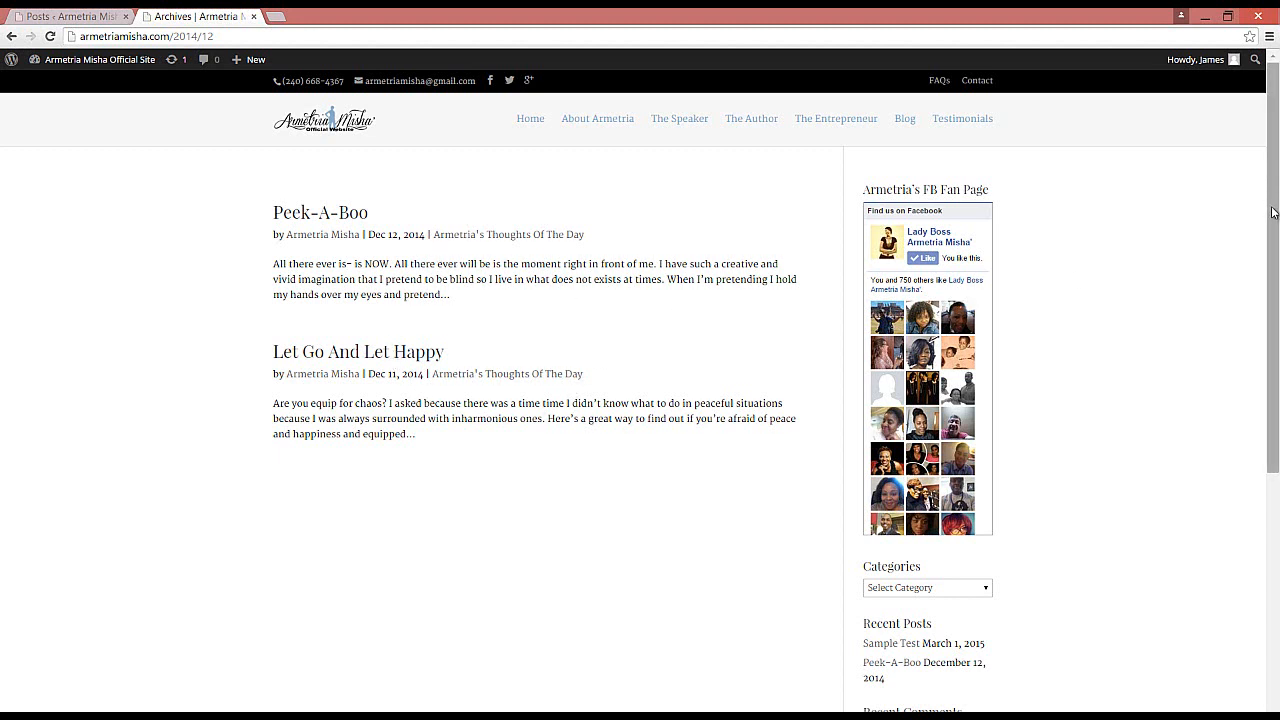
drag(1273, 212, 1273, 212)
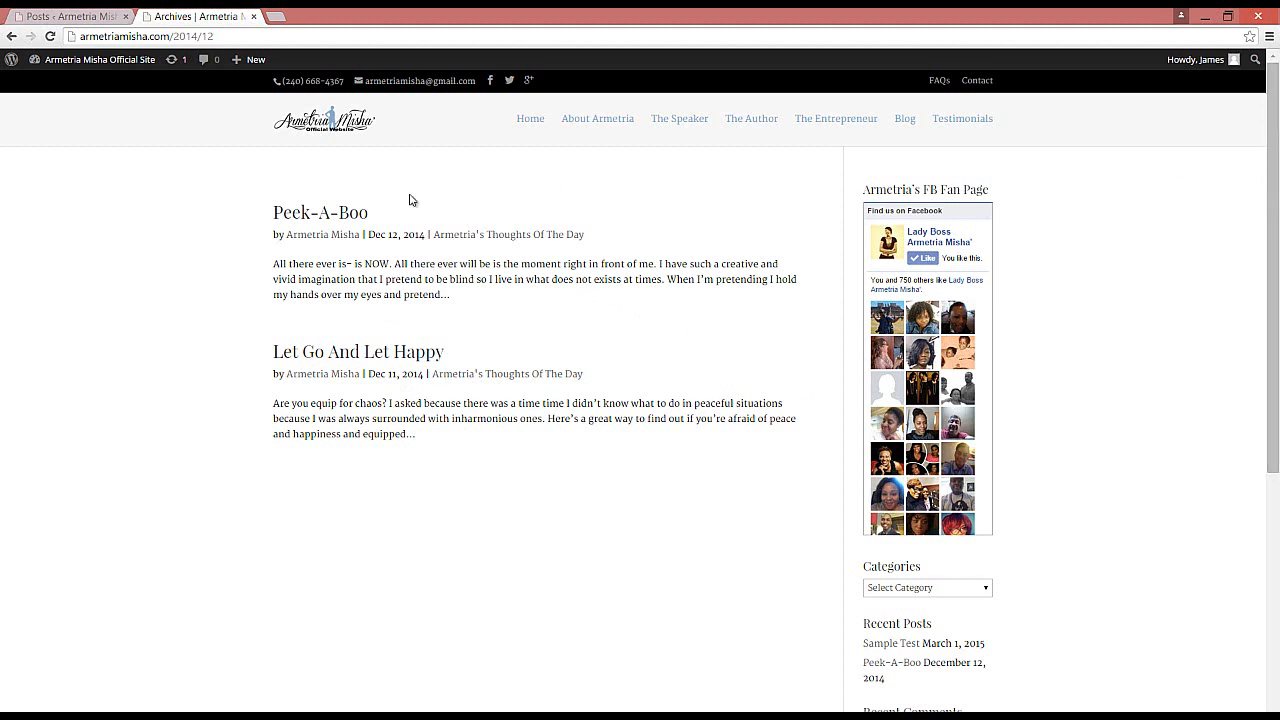
click(527, 125)
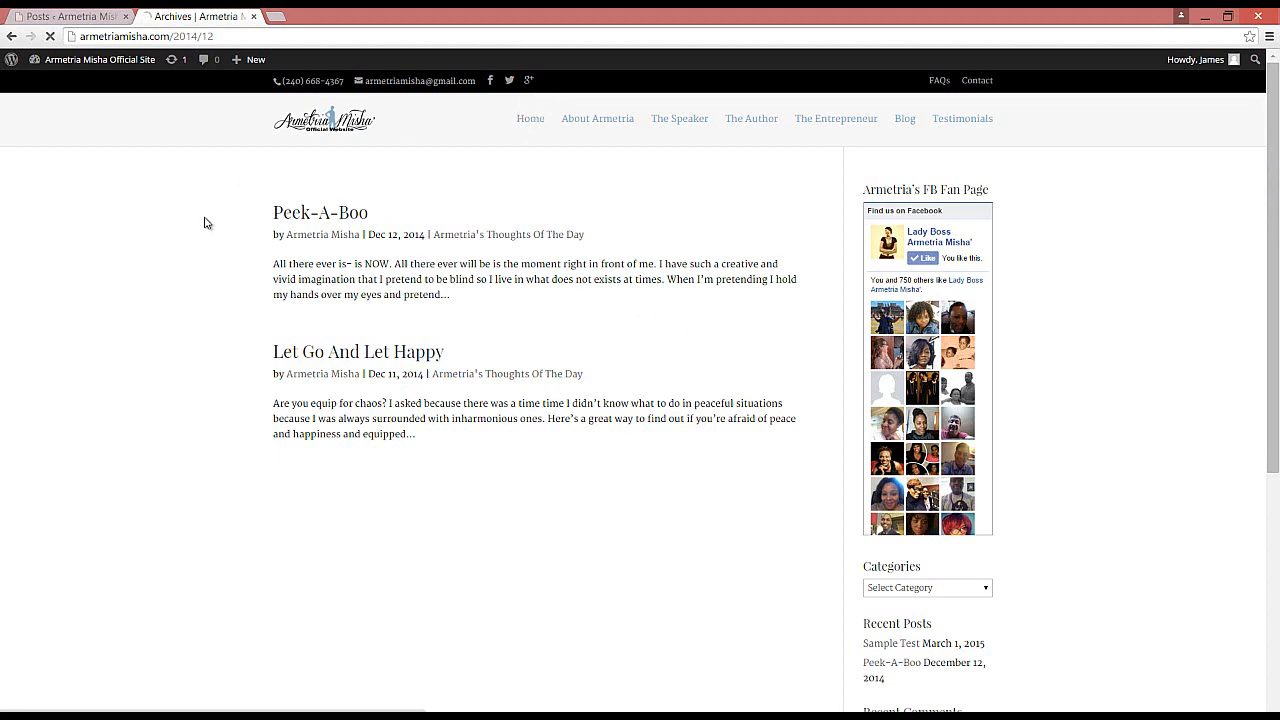